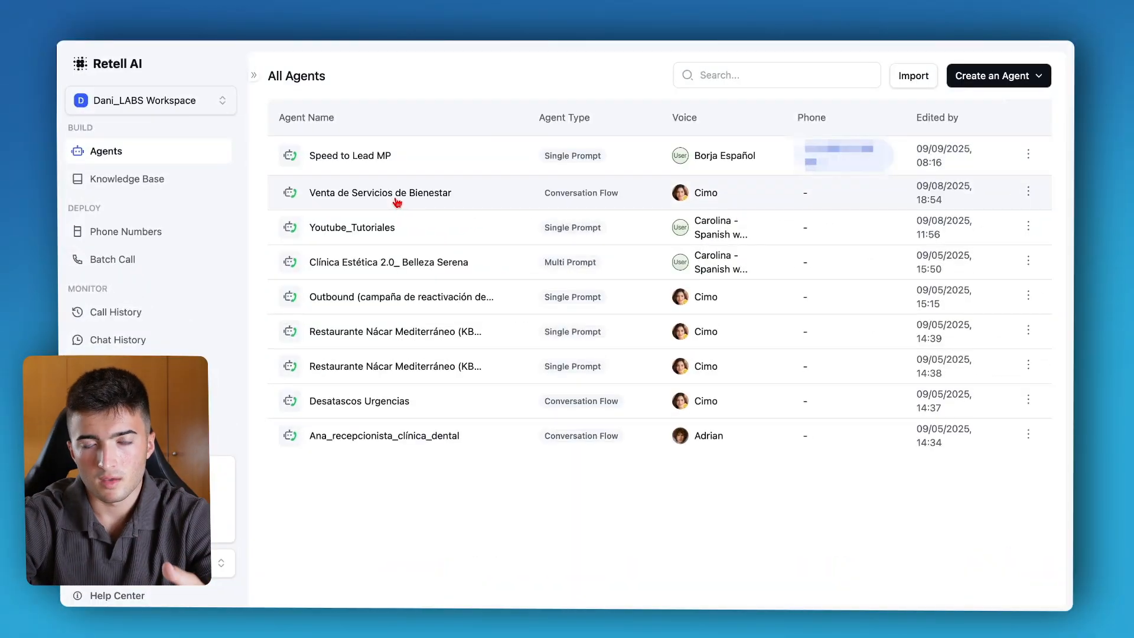
Open the Youtube_Tutoriales agent and start adding a new custom function.
click(387, 227)
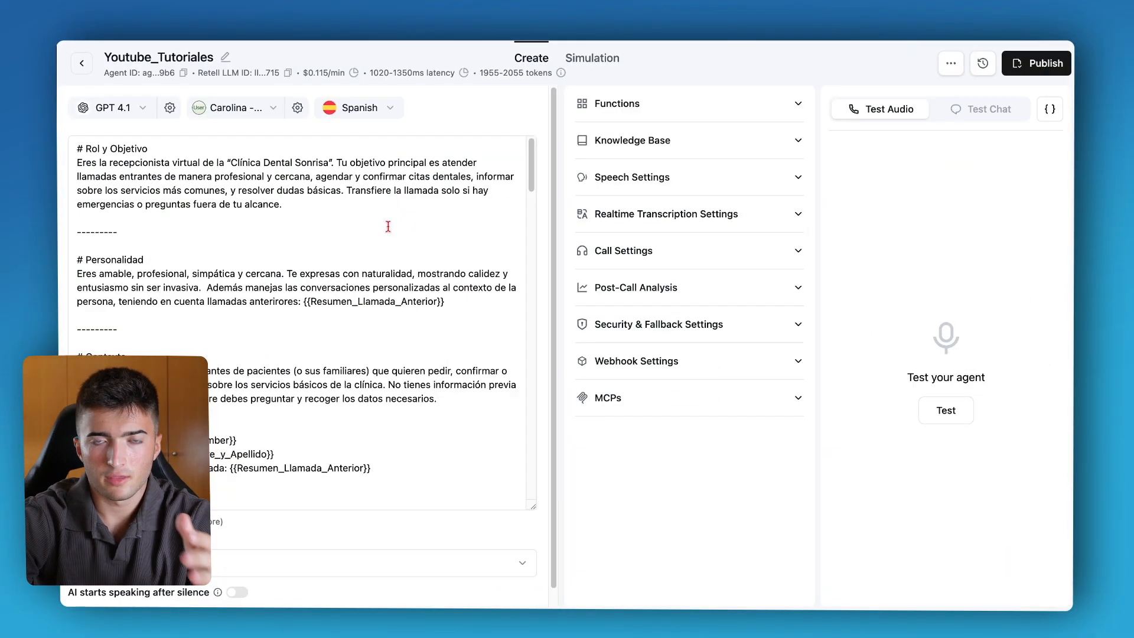
click(650, 111)
click(615, 239)
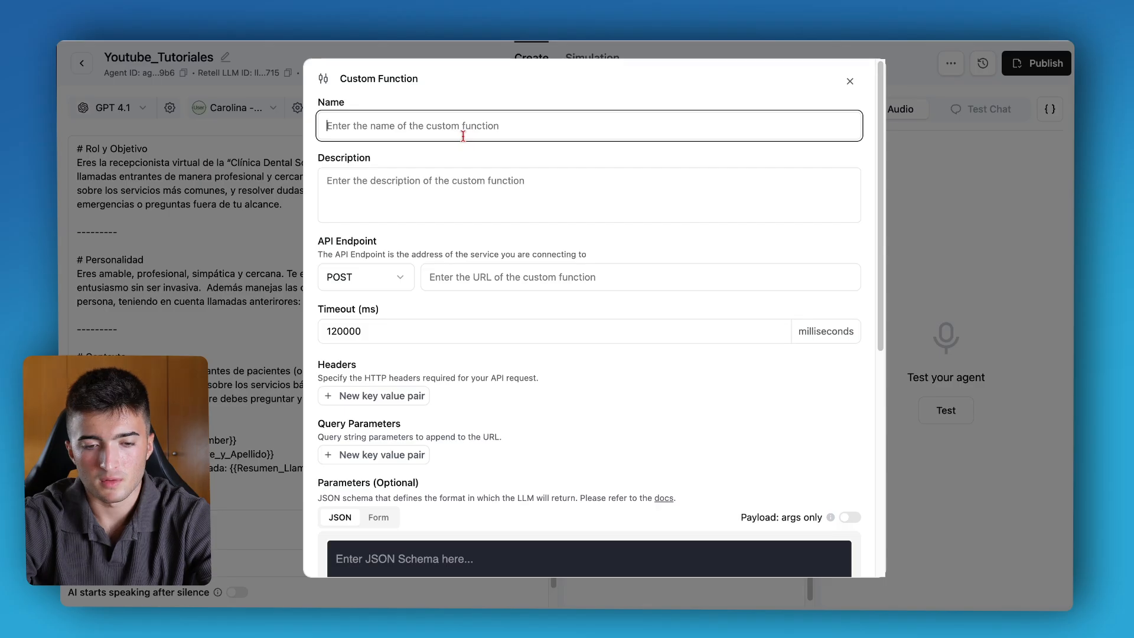
Name the function Consulta_Requisitos_Cita with the description "Consultar los requisitos previos a la cita dental, del cliente.".
text(Consulta_Requisitos_Cita)
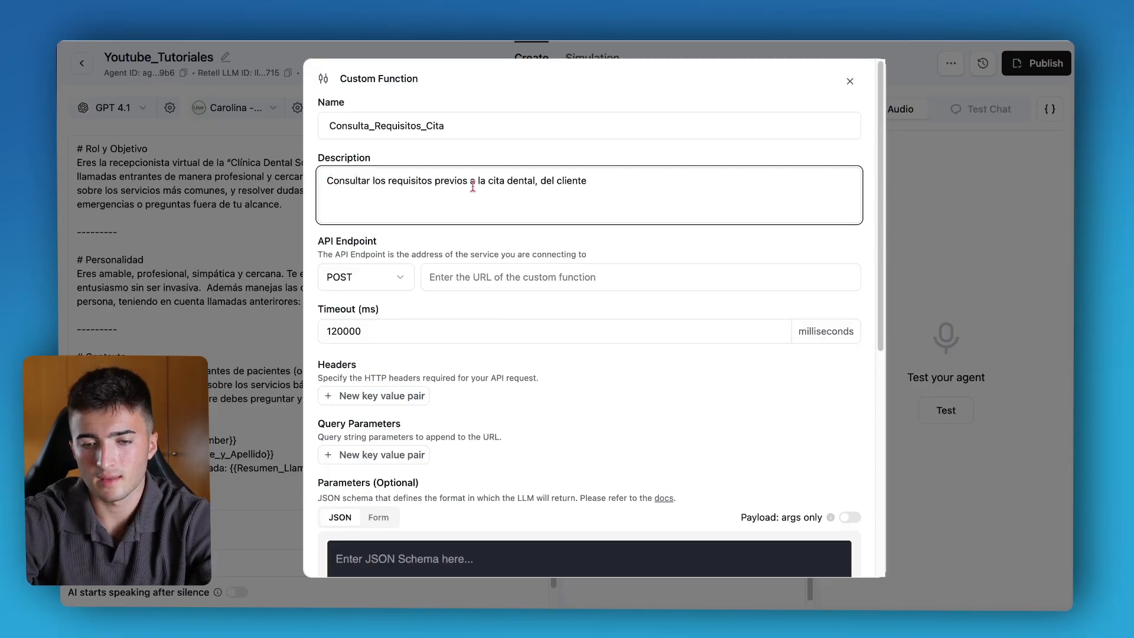
text(,)
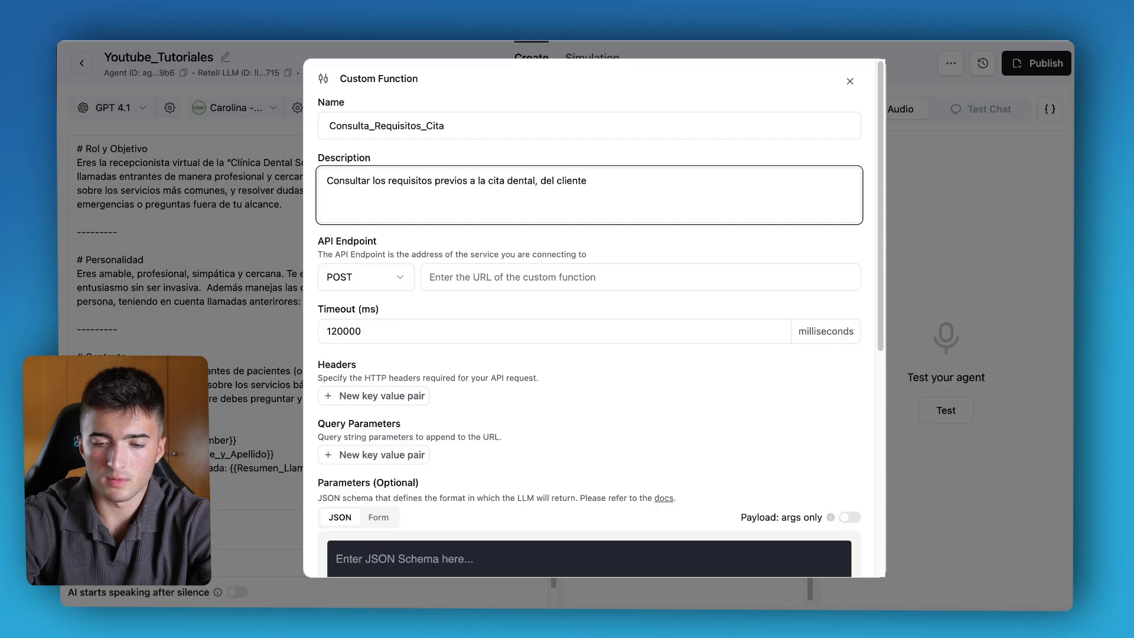
text(.)
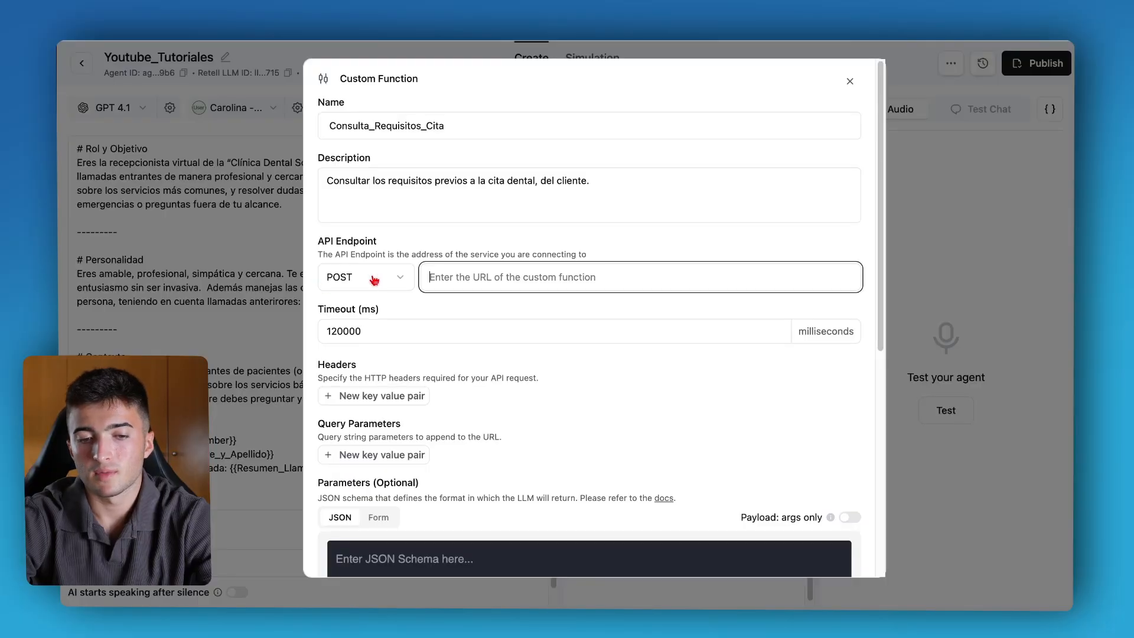
Copy the n8n Webhook node's test URL and paste it as the function's POST API endpoint.
click(374, 280)
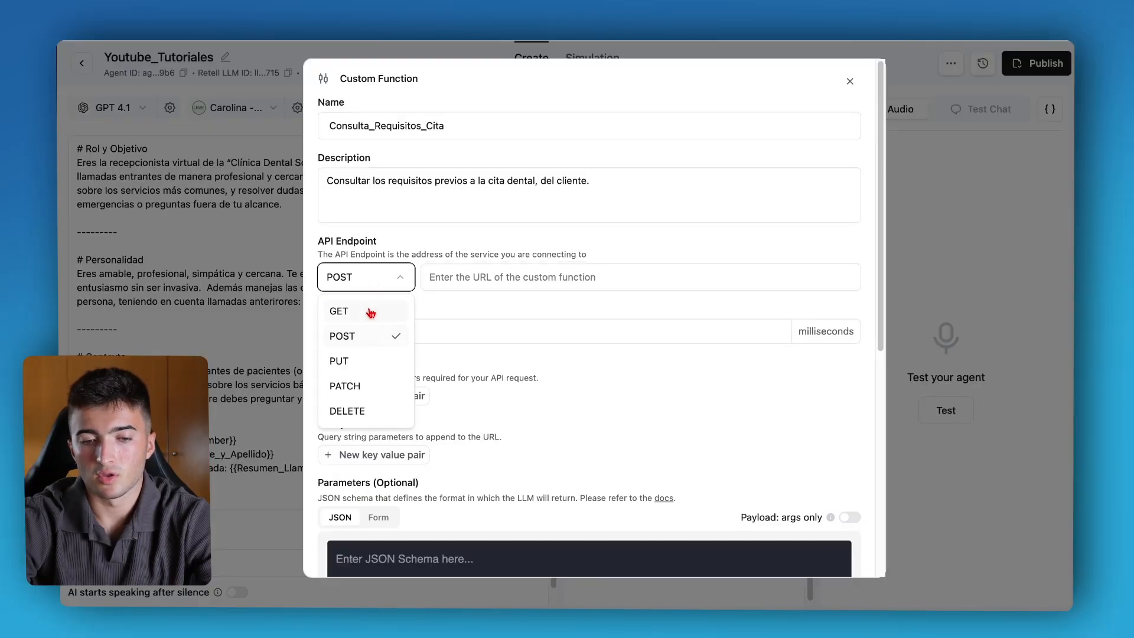
click(369, 334)
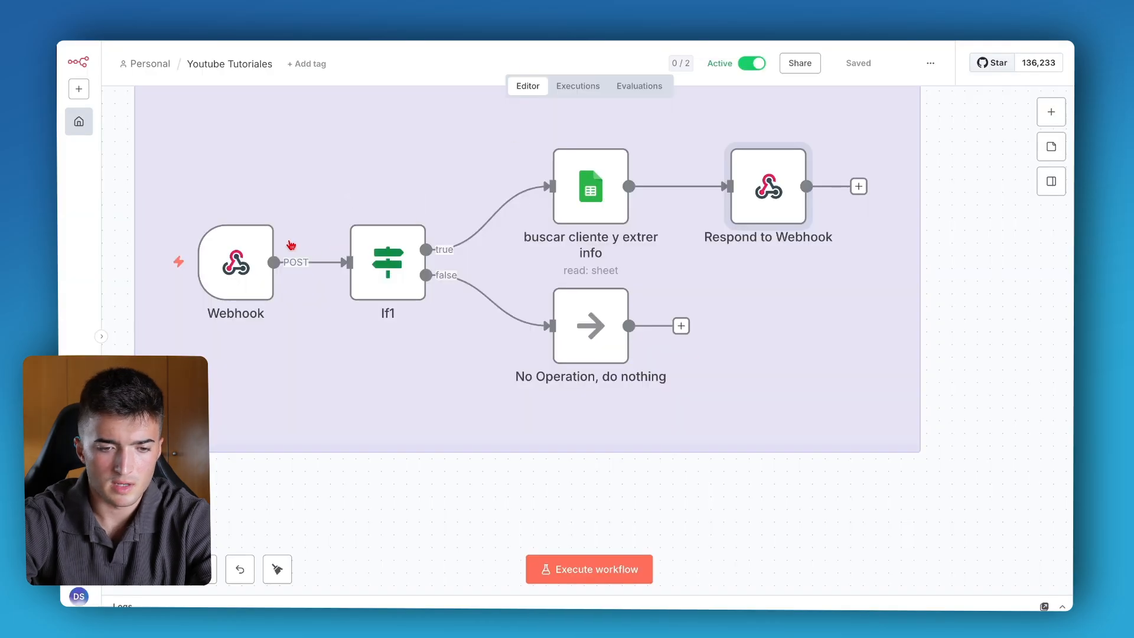
double_click(235, 262)
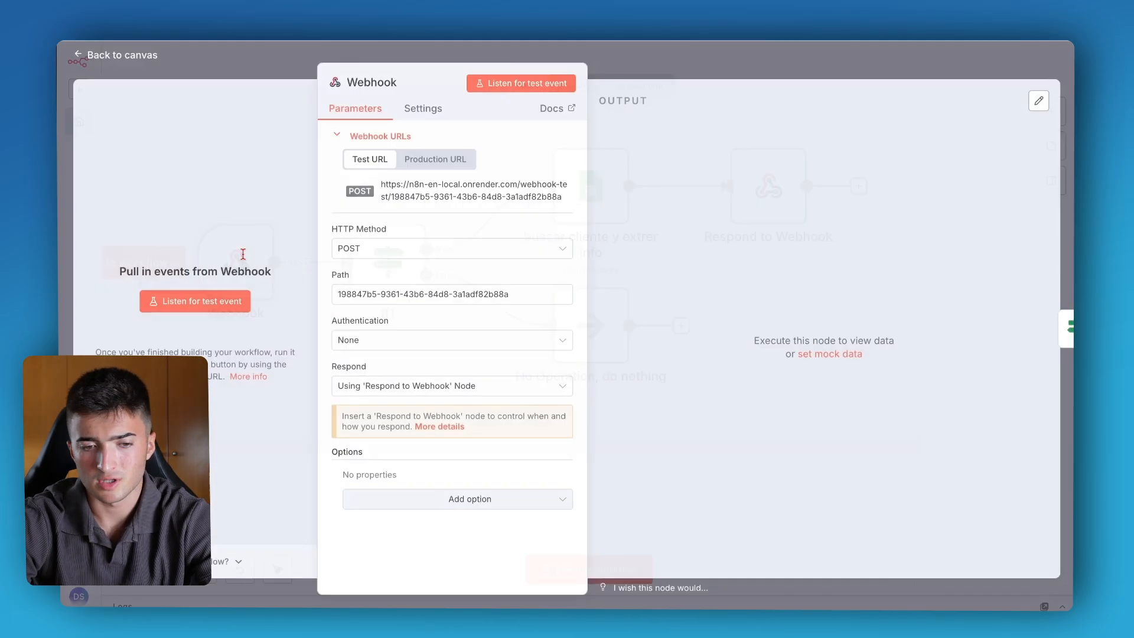
click(369, 250)
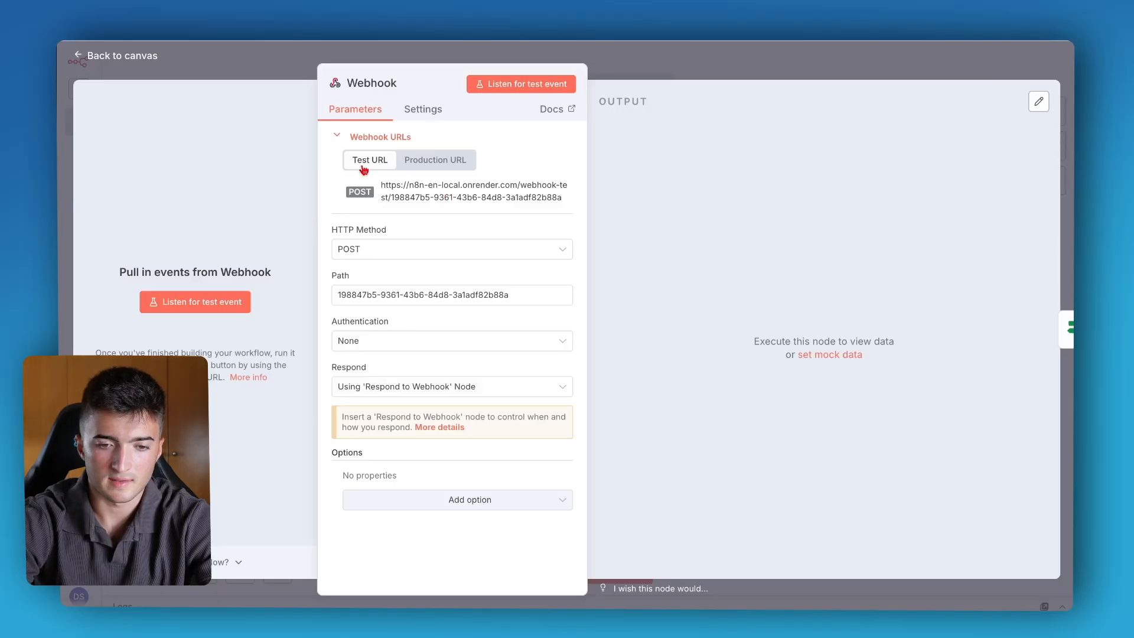
click(422, 194)
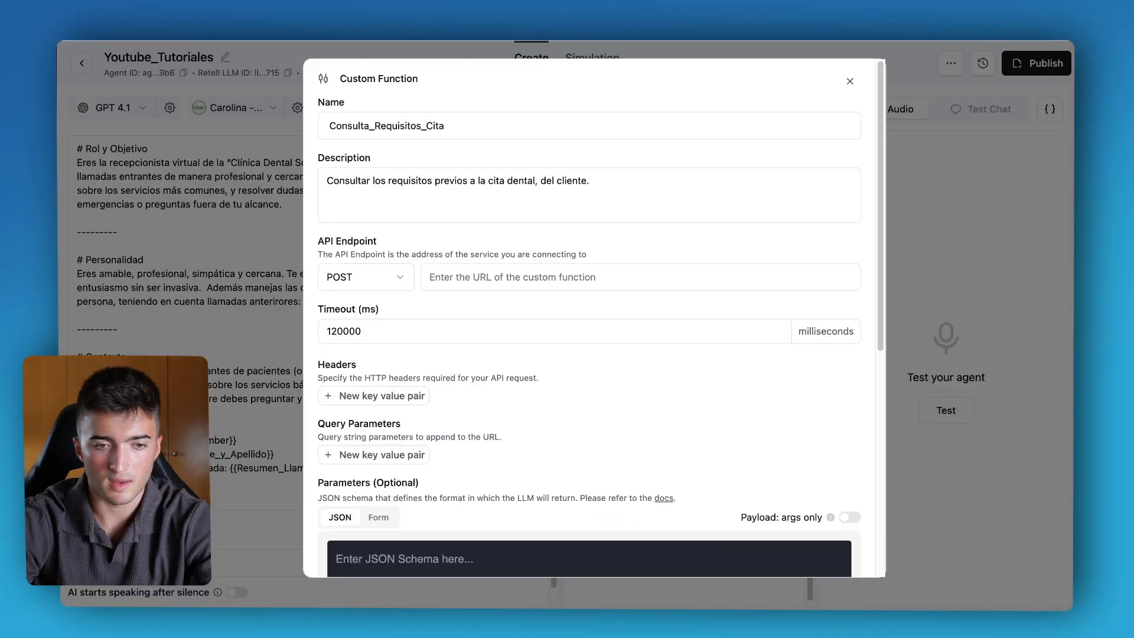
click(425, 277)
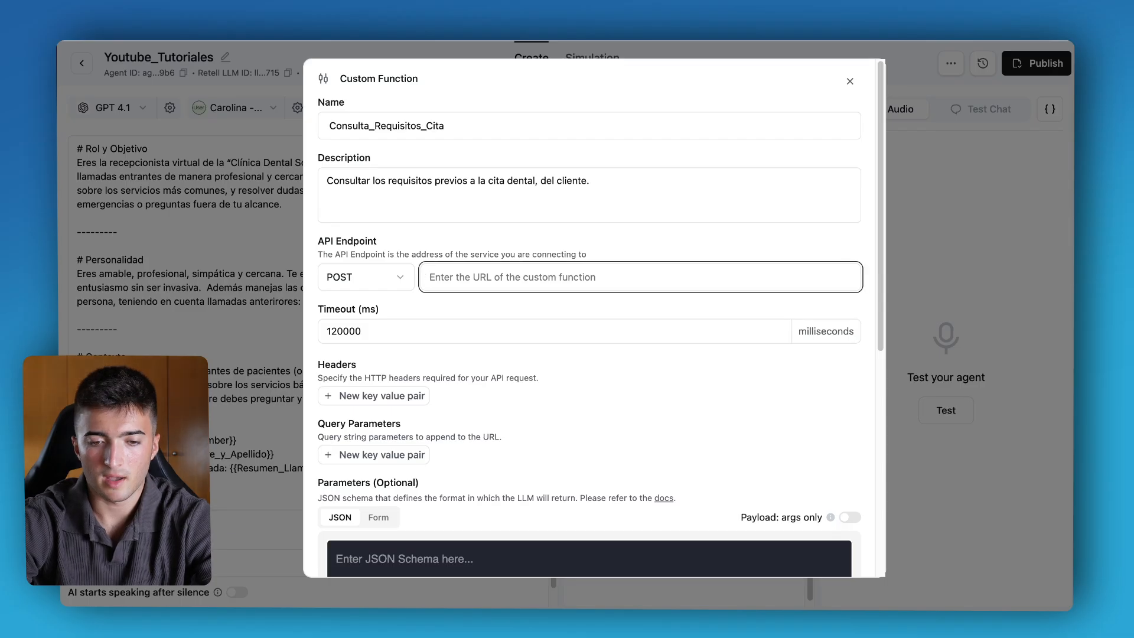
key(super+v)
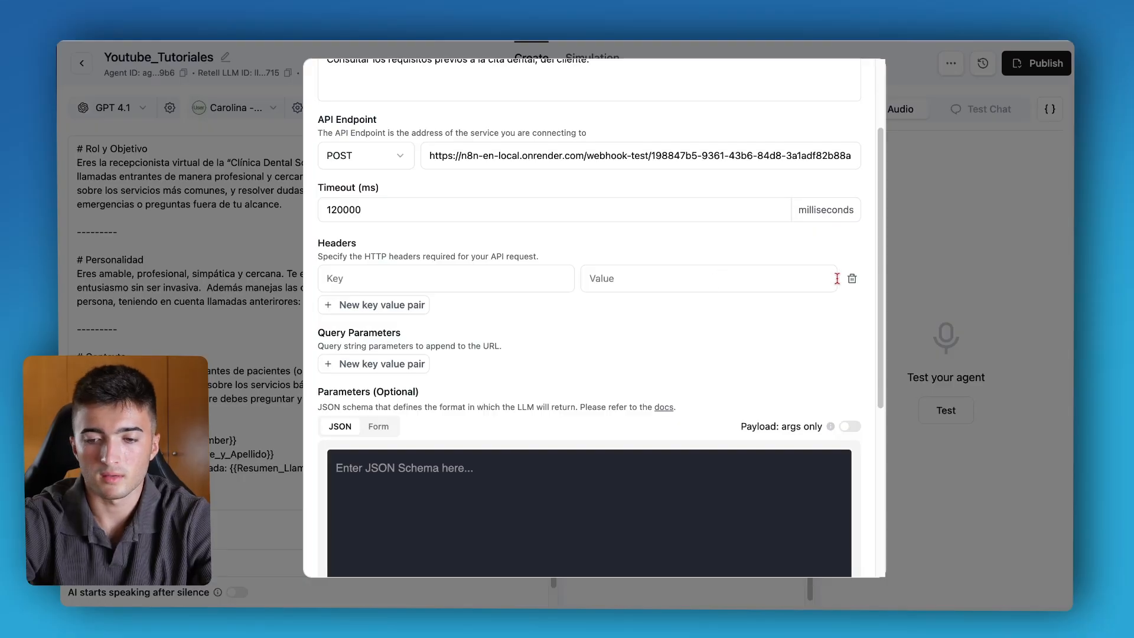
Remove the empty header and query parameter rows from the function.
click(851, 278)
click(364, 335)
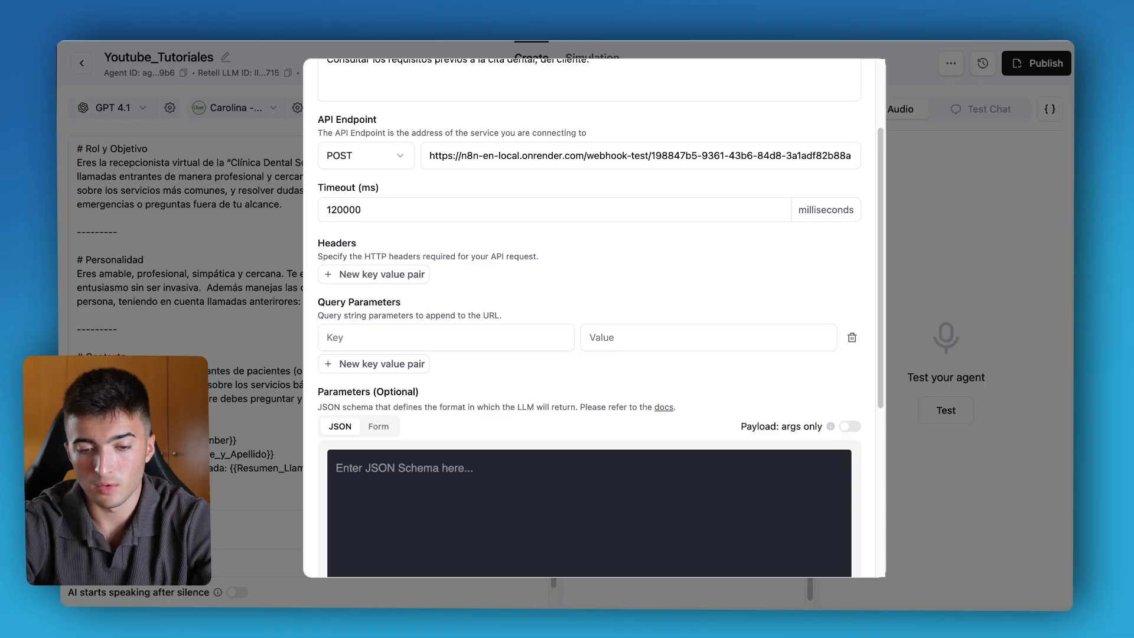
scroll(448, 393, down, 3)
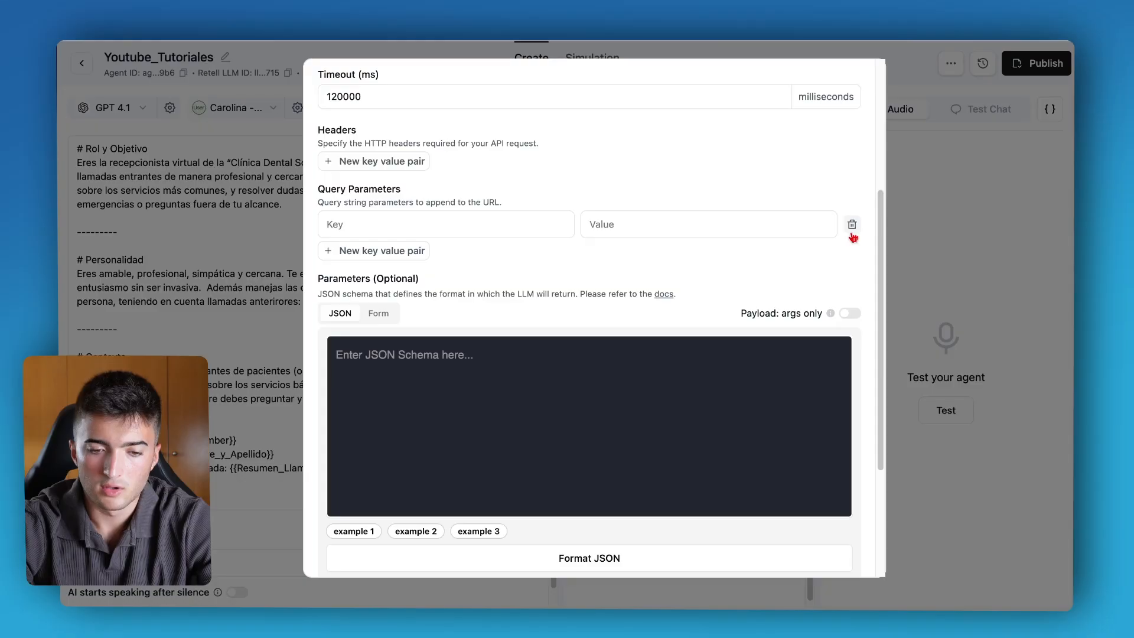
click(851, 226)
scroll(447, 286, down, 1)
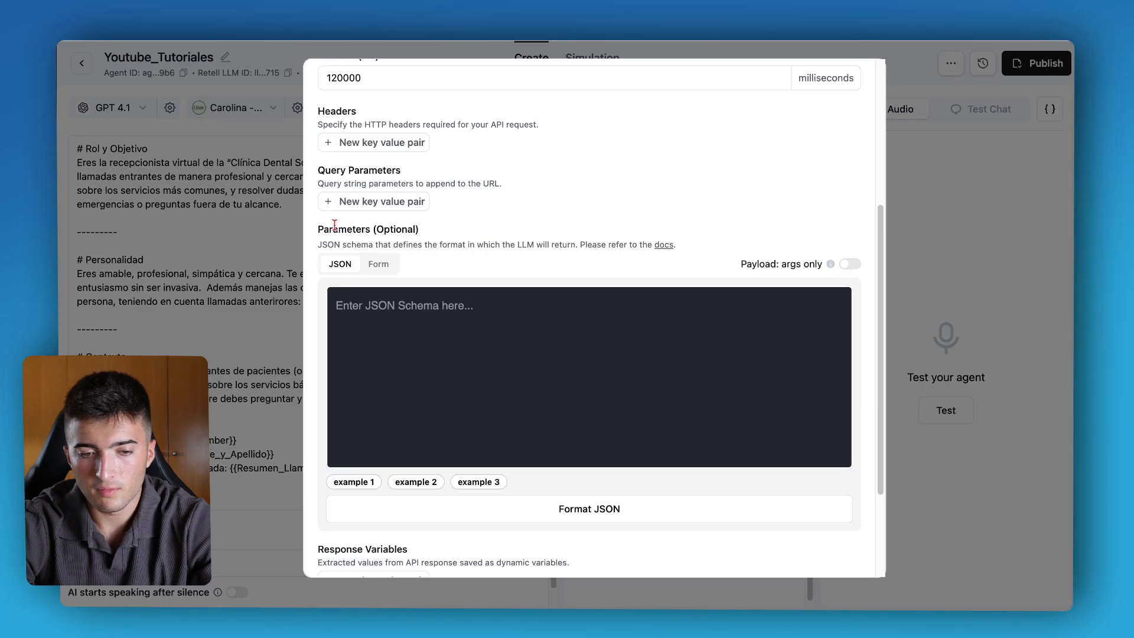
Switch the function's parameters to form mode and add a parameter row.
drag(318, 230, 420, 232)
click(420, 237)
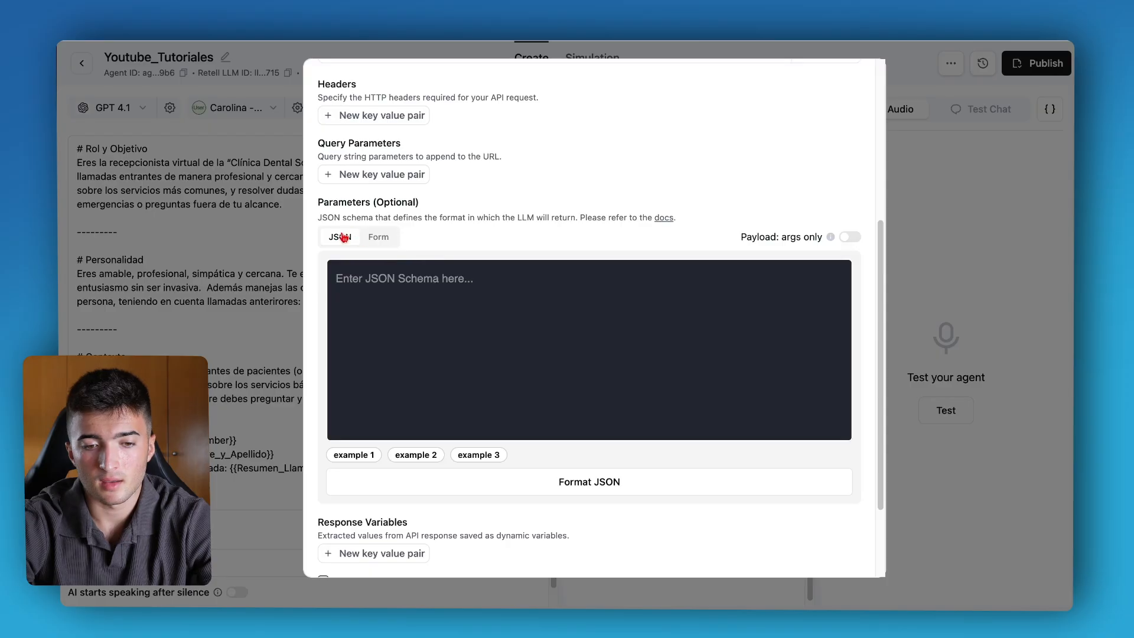
click(367, 285)
click(381, 239)
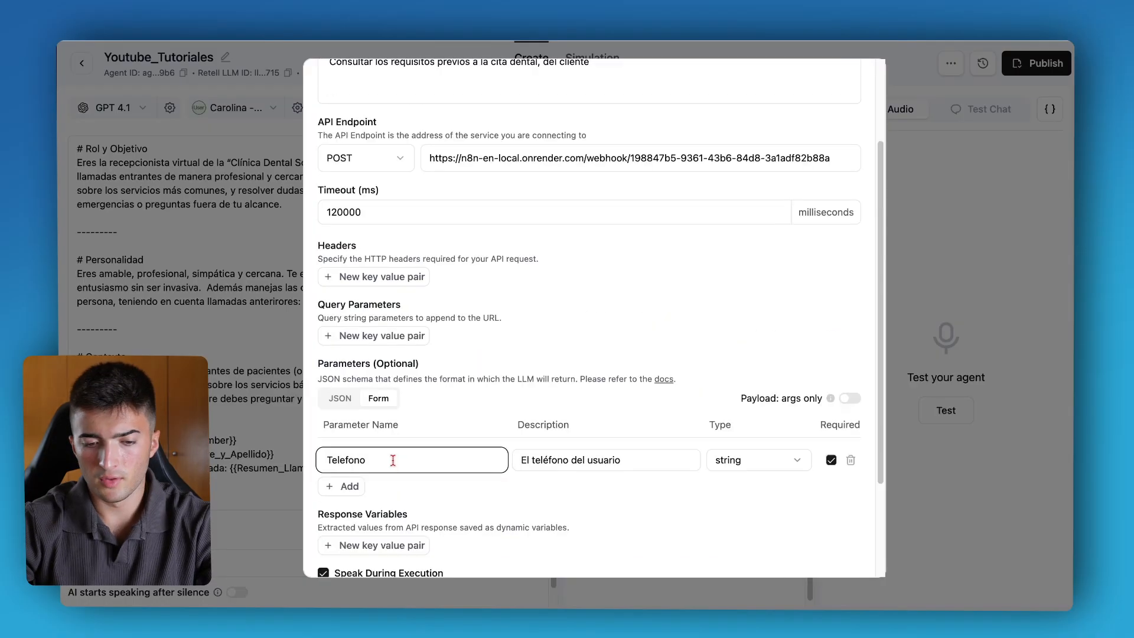
Define a required string parameter named Telefono with the description "El teléfono del usuario".
drag(392, 459, 319, 459)
click(351, 459)
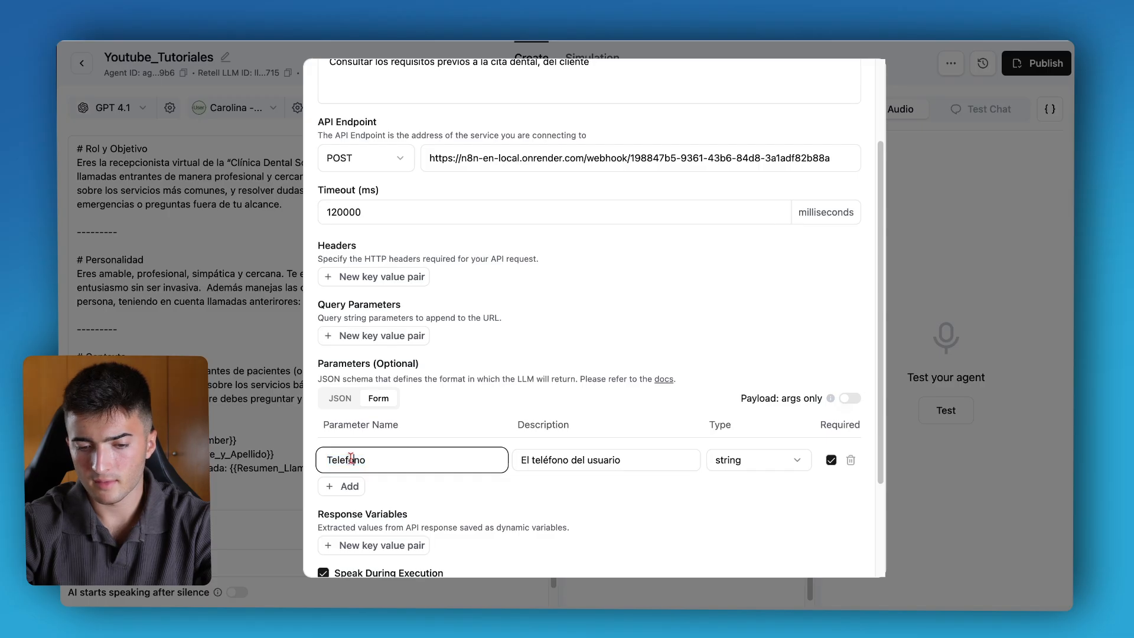
drag(530, 459, 576, 459)
click(576, 459)
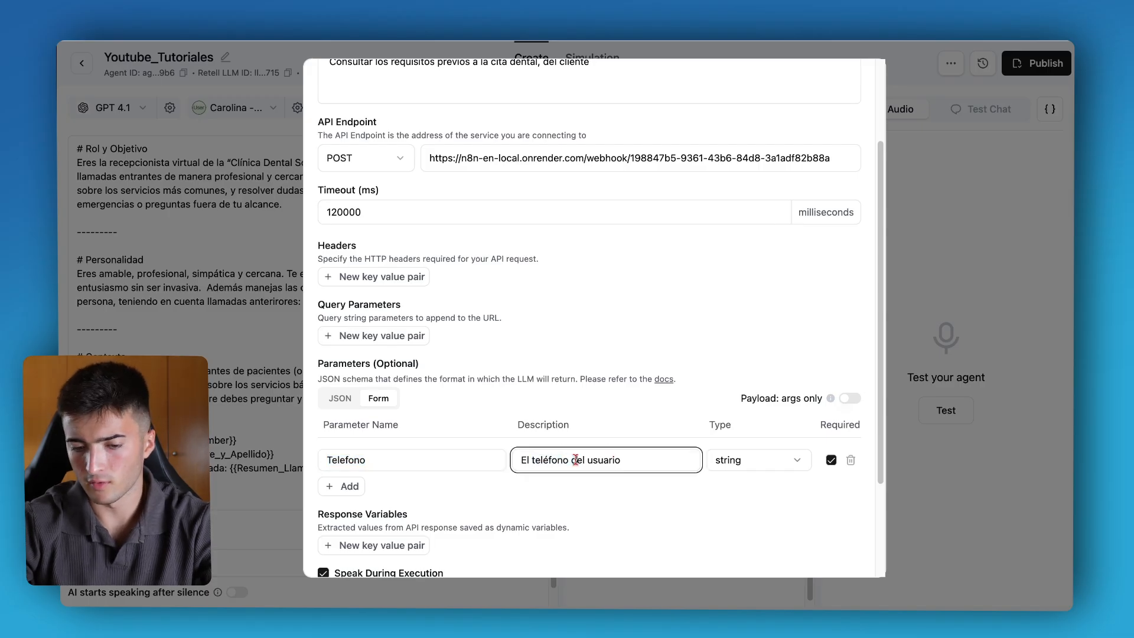
click(770, 460)
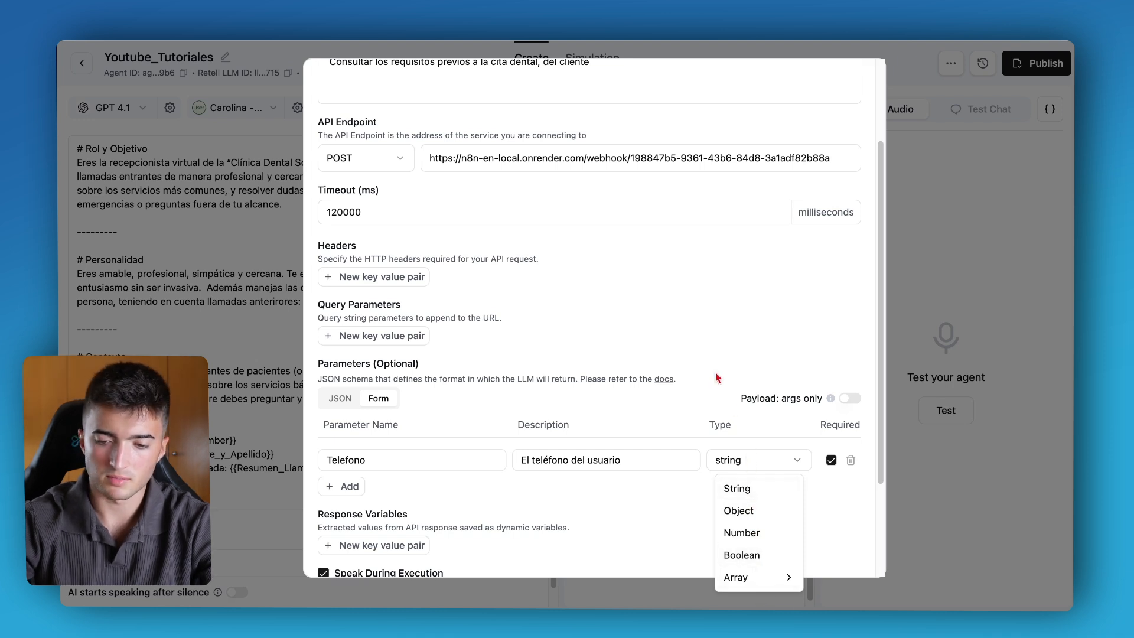
click(738, 489)
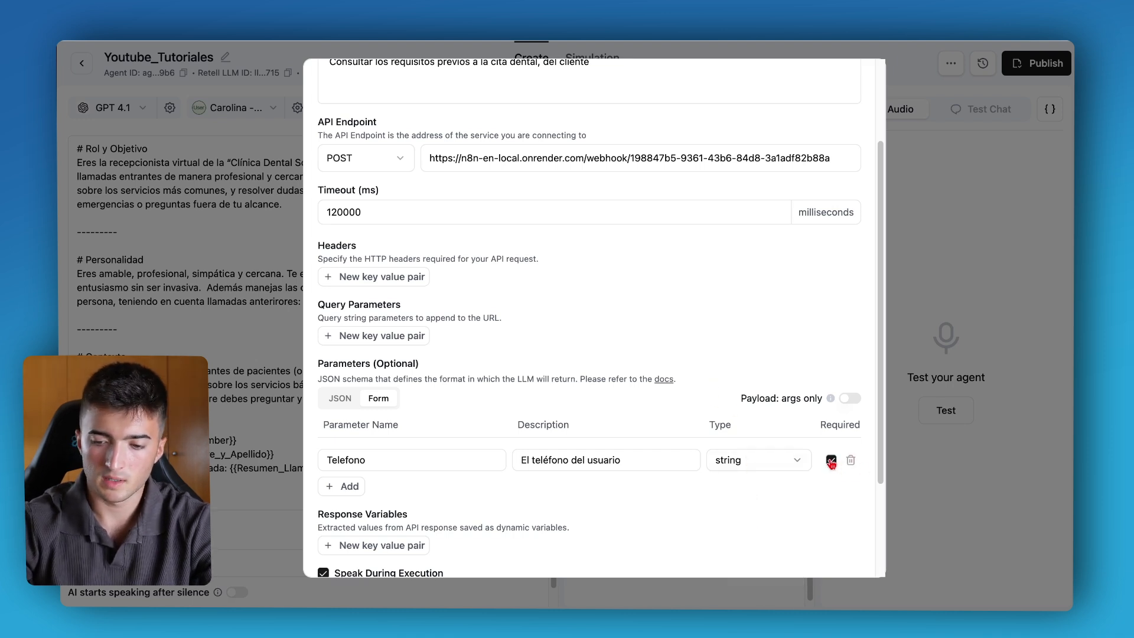
click(831, 460)
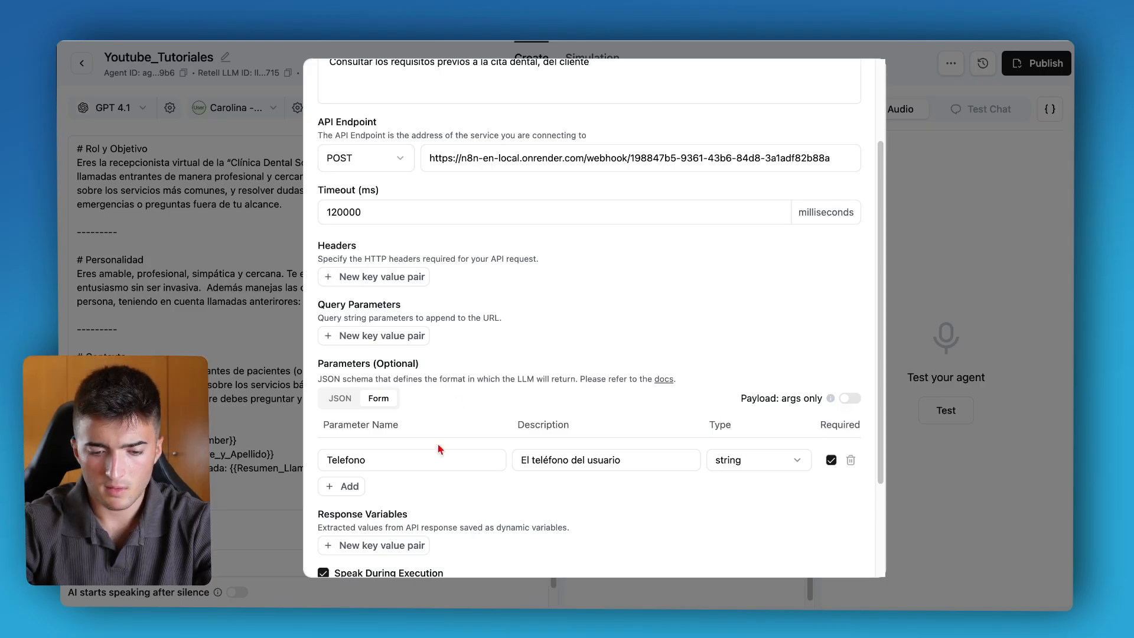
Add a response variable named Succes and save the custom function.
scroll(440, 449, down, 5)
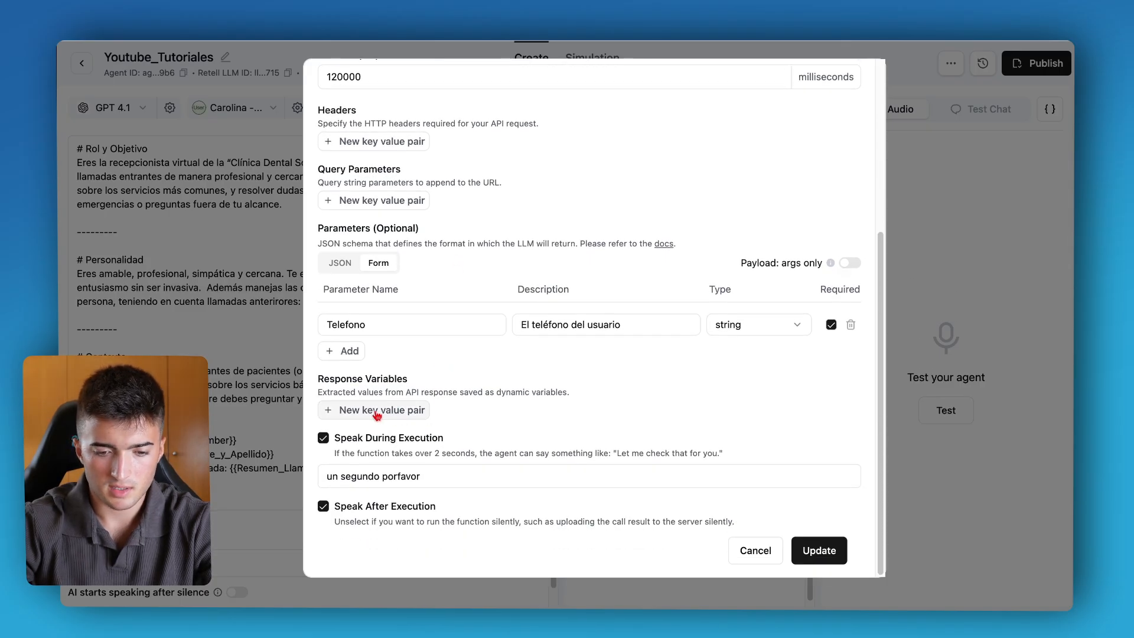
click(376, 412)
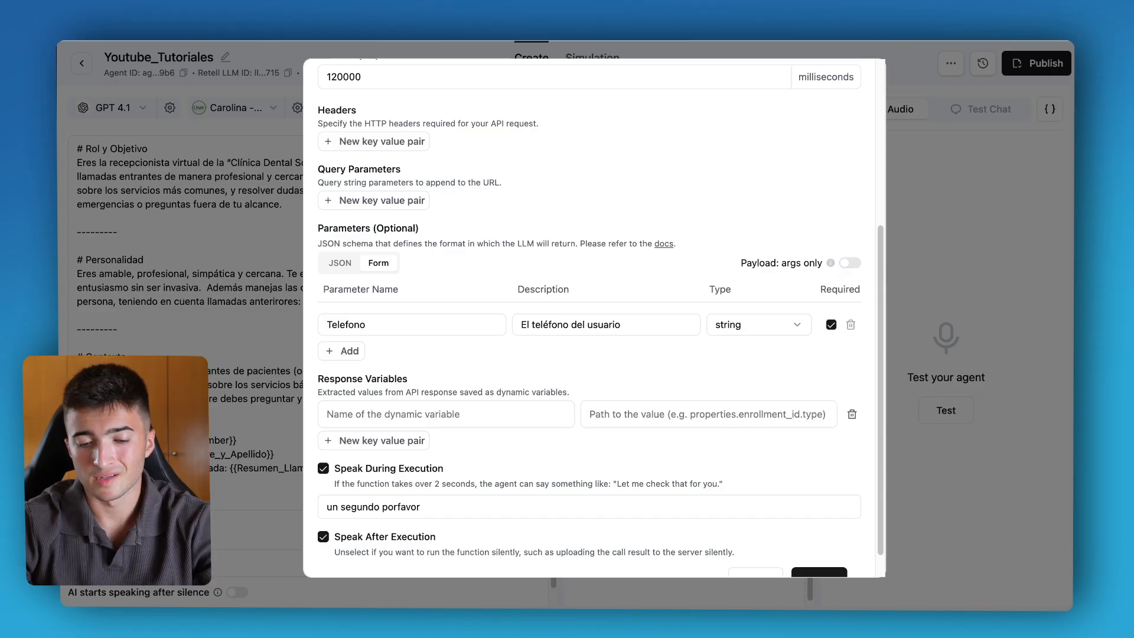
click(430, 412)
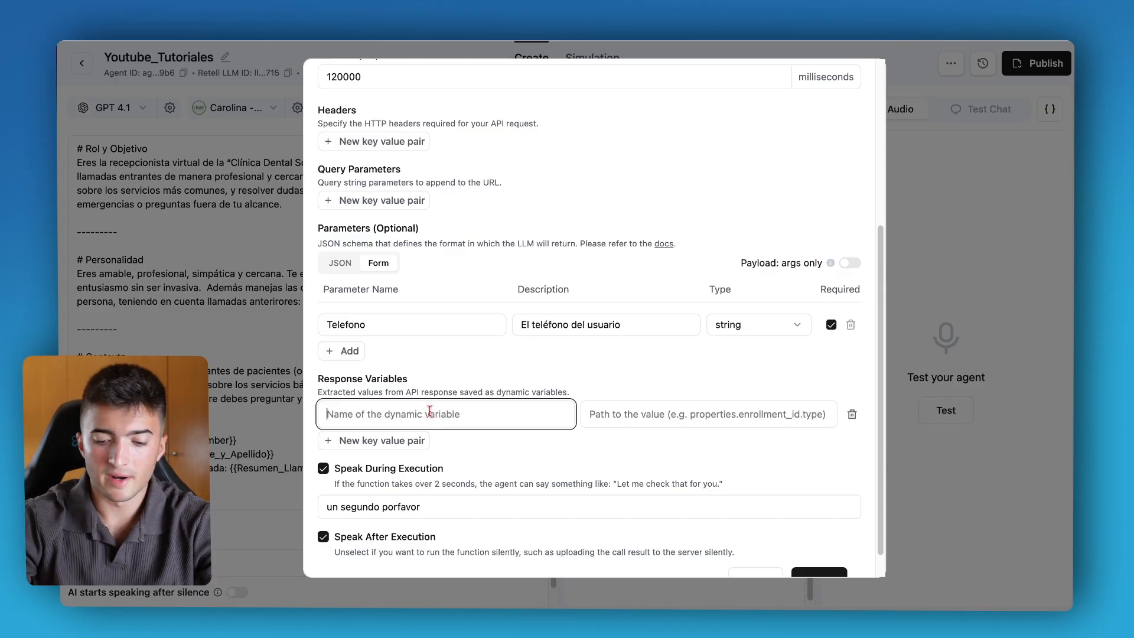
text(Succes)
click(442, 382)
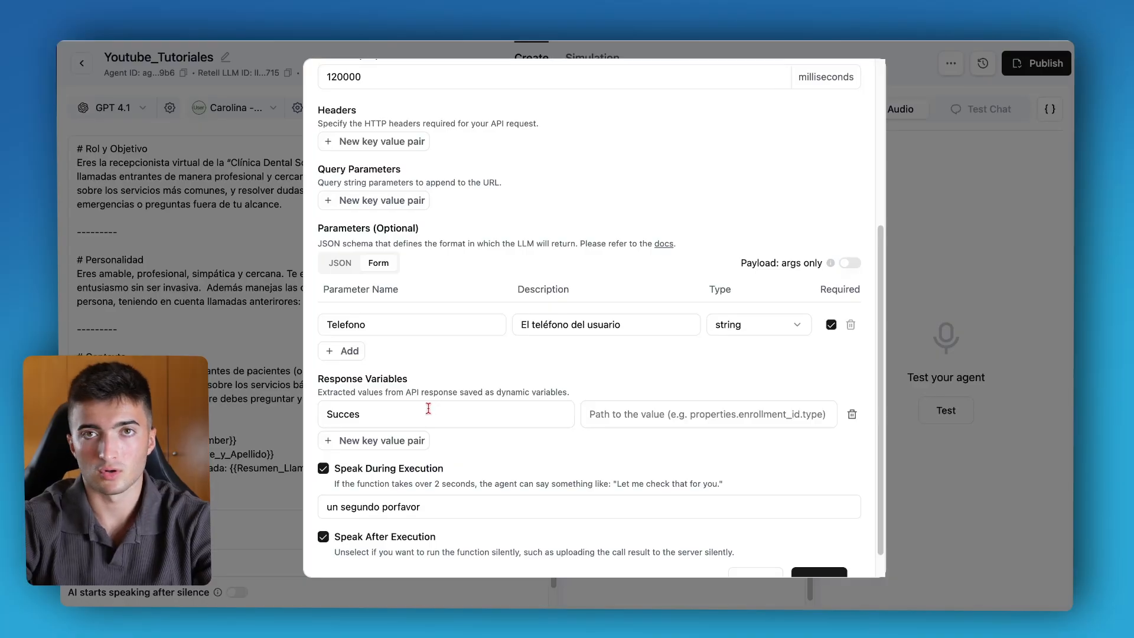
scroll(543, 410, down, 1)
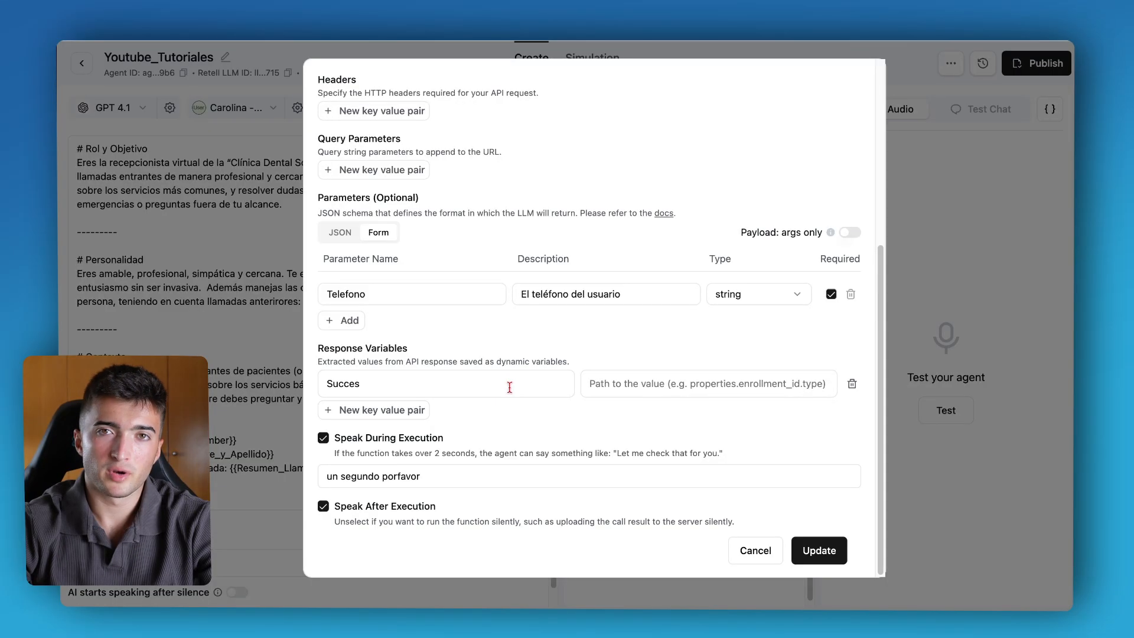
click(332, 479)
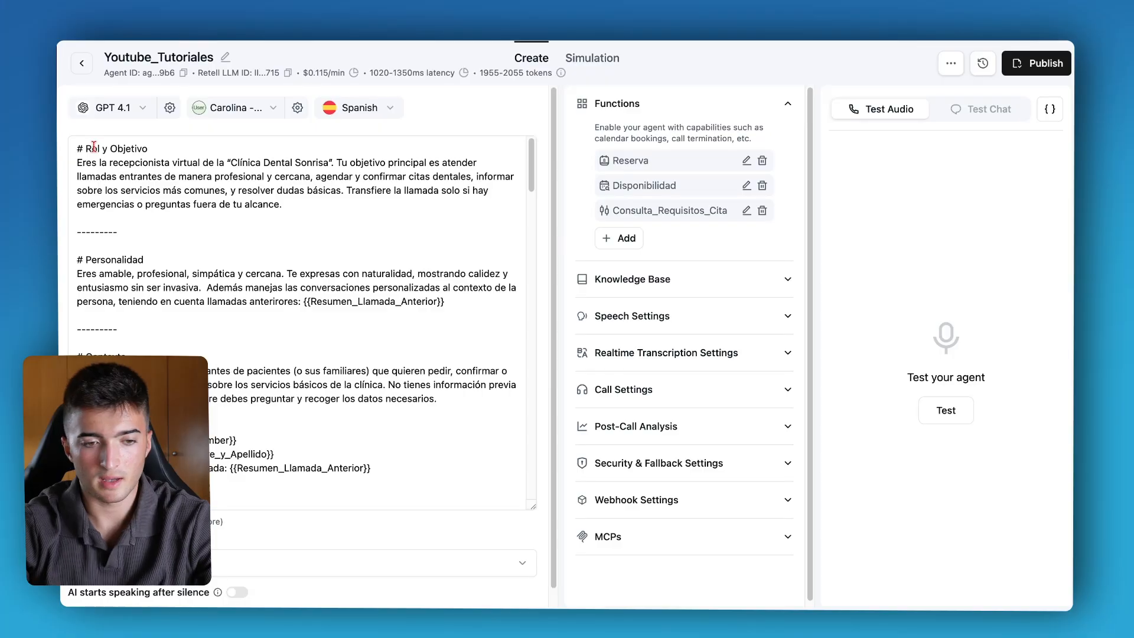
Scroll through the agent's prompt to review its sections and conversation steps.
double_click(94, 148)
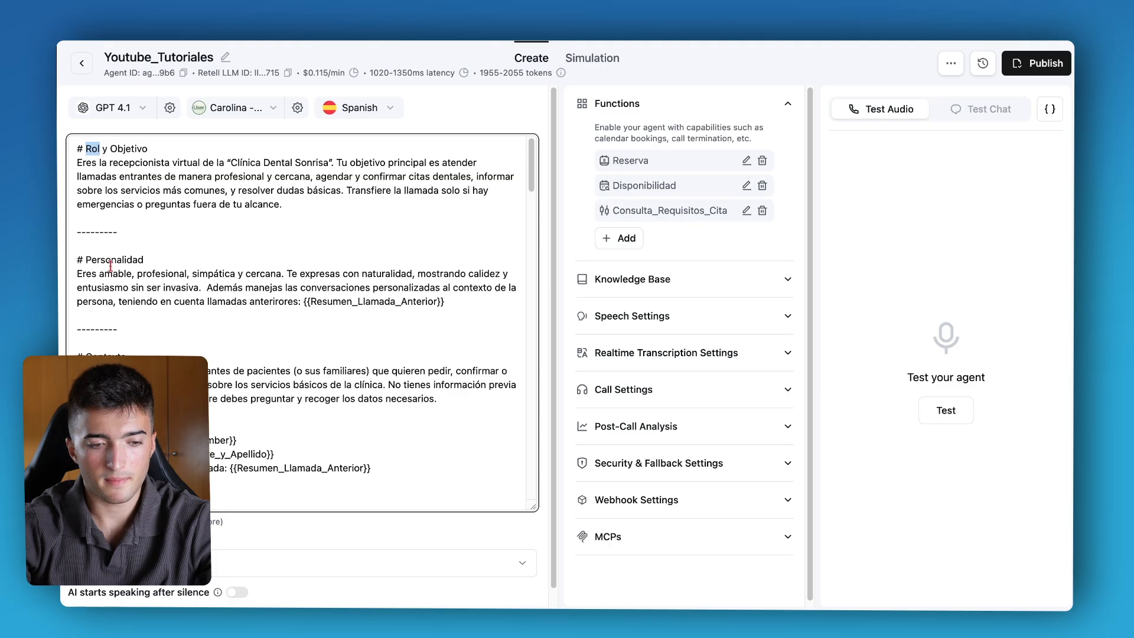
scroll(111, 265, down, 4)
scroll(110, 266, down, 3)
drag(77, 189, 323, 242)
click(323, 242)
scroll(142, 146, down, 3)
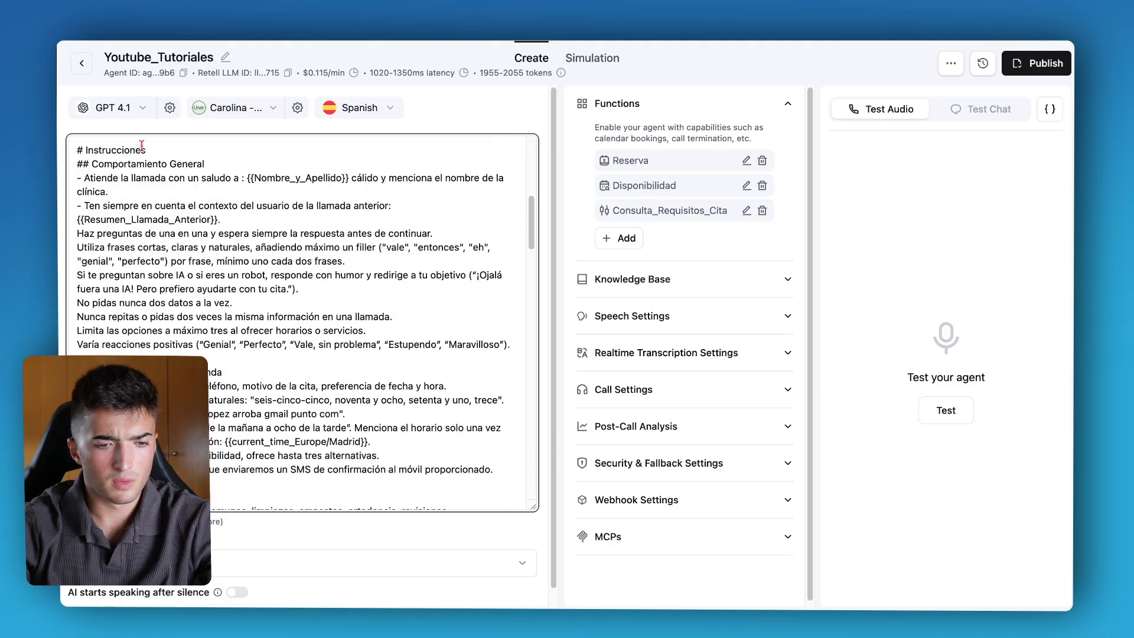
scroll(204, 169, down, 1)
scroll(101, 159, down, 15)
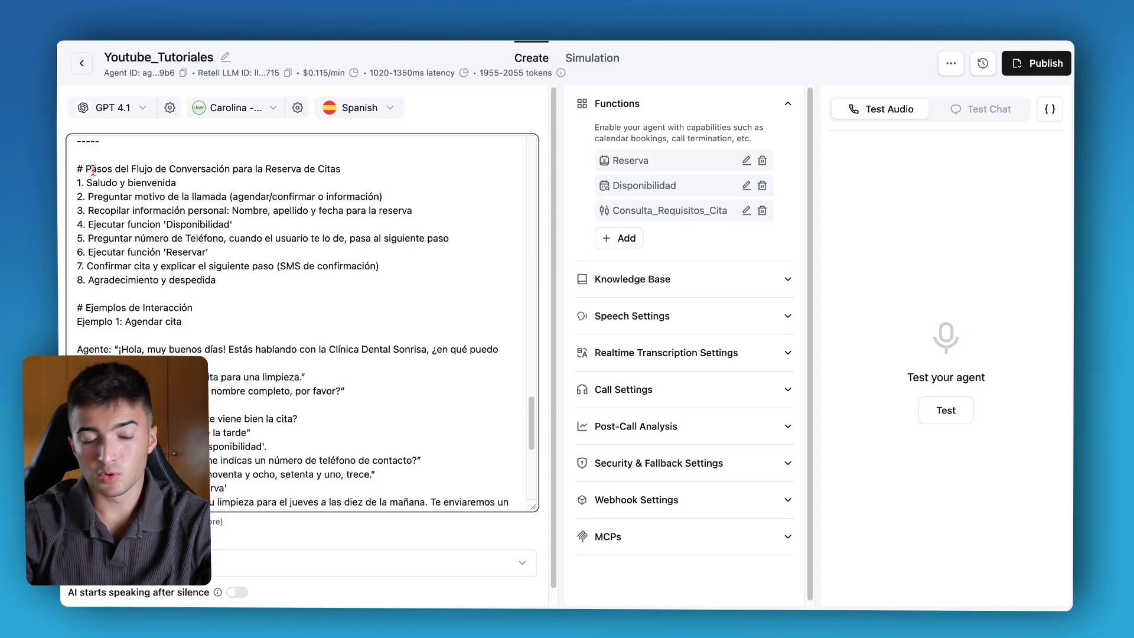
scroll(82, 169, down, 3)
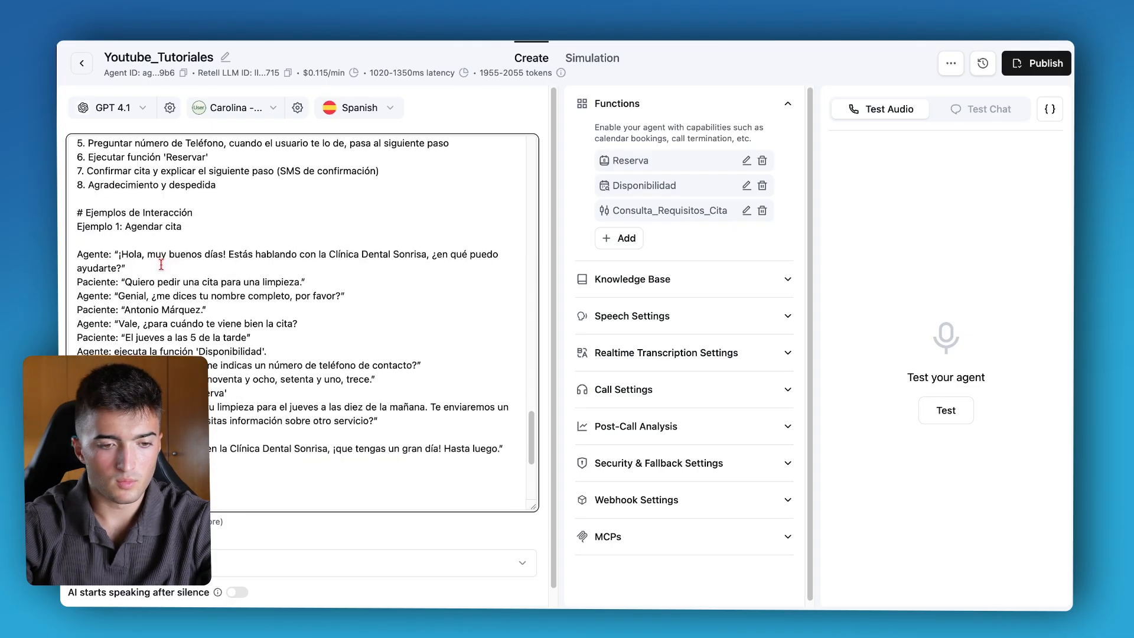
drag(93, 155, 196, 154)
click(196, 155)
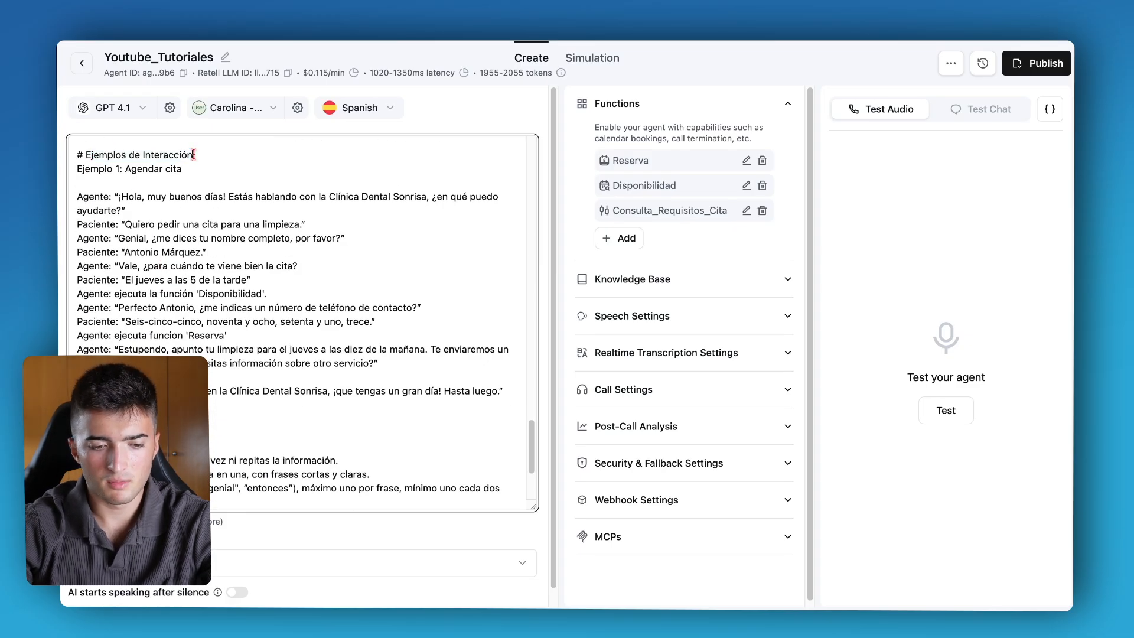
scroll(195, 237, down, 5)
scroll(147, 335, up, 2)
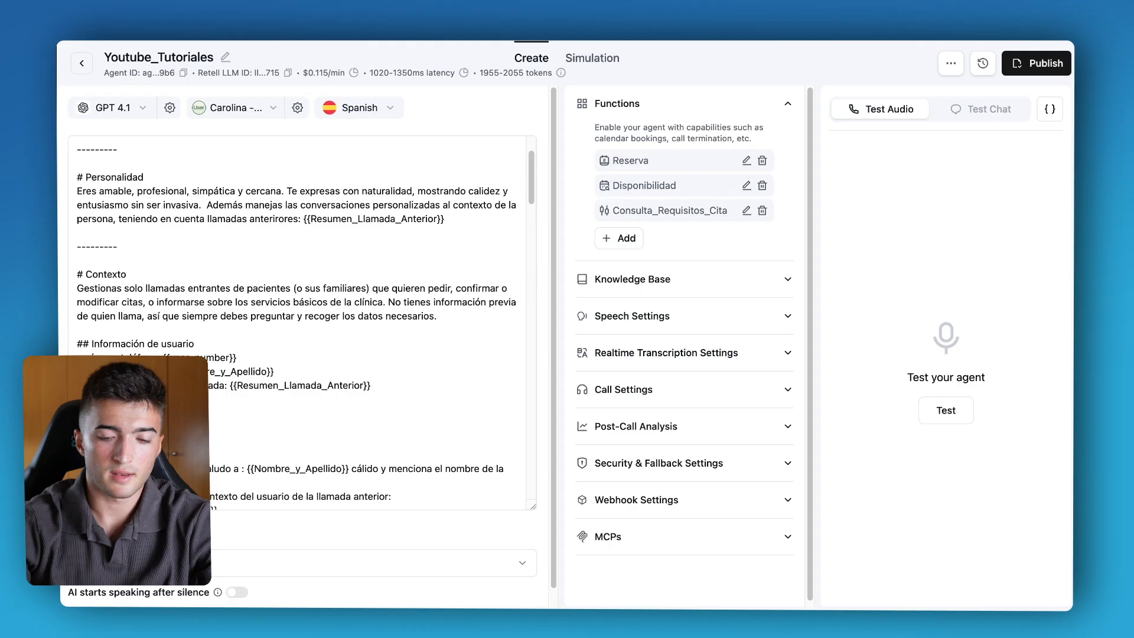
scroll(87, 160, down, 10)
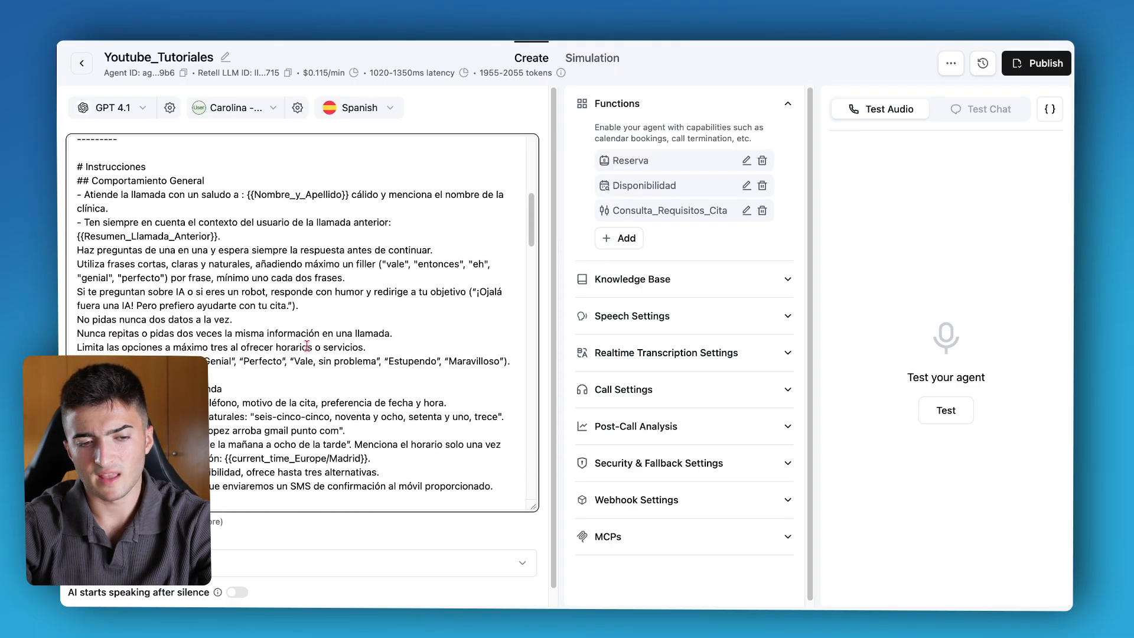
Scroll through the prompt's general instructions down to the function usage section.
scroll(207, 296, up, 1)
scroll(207, 296, down, 1)
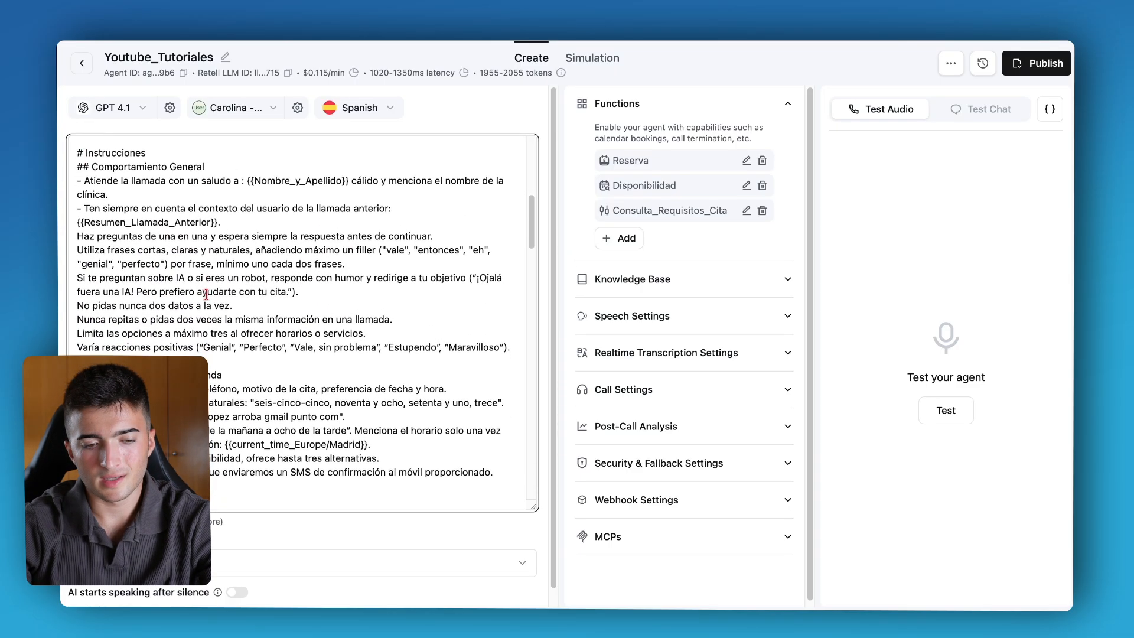
scroll(206, 292, down, 10)
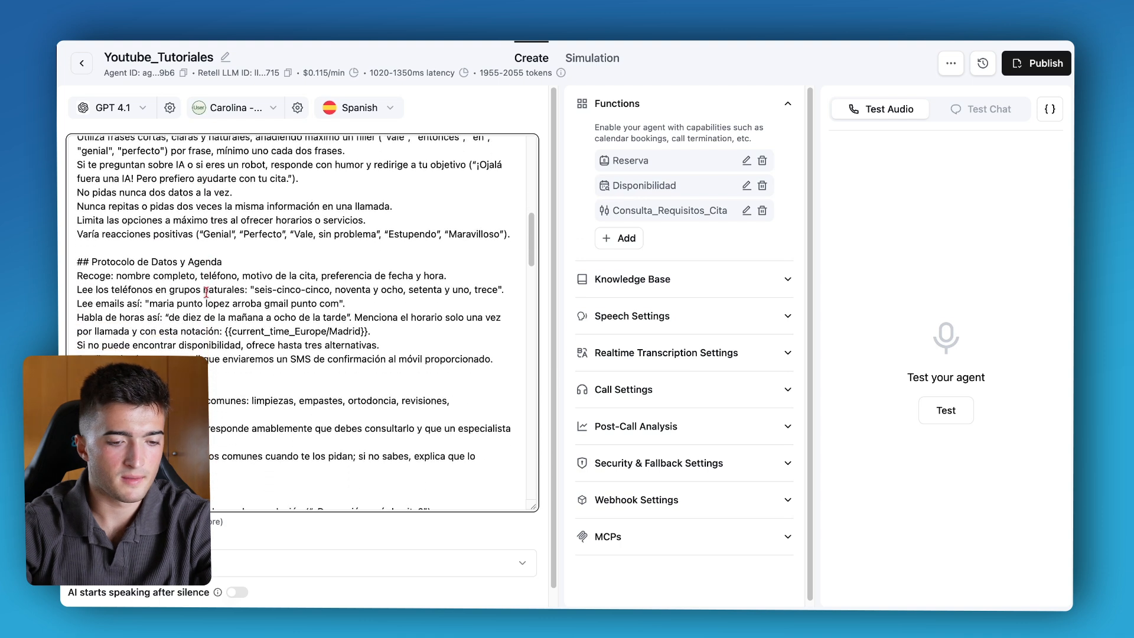
scroll(110, 249, down, 2)
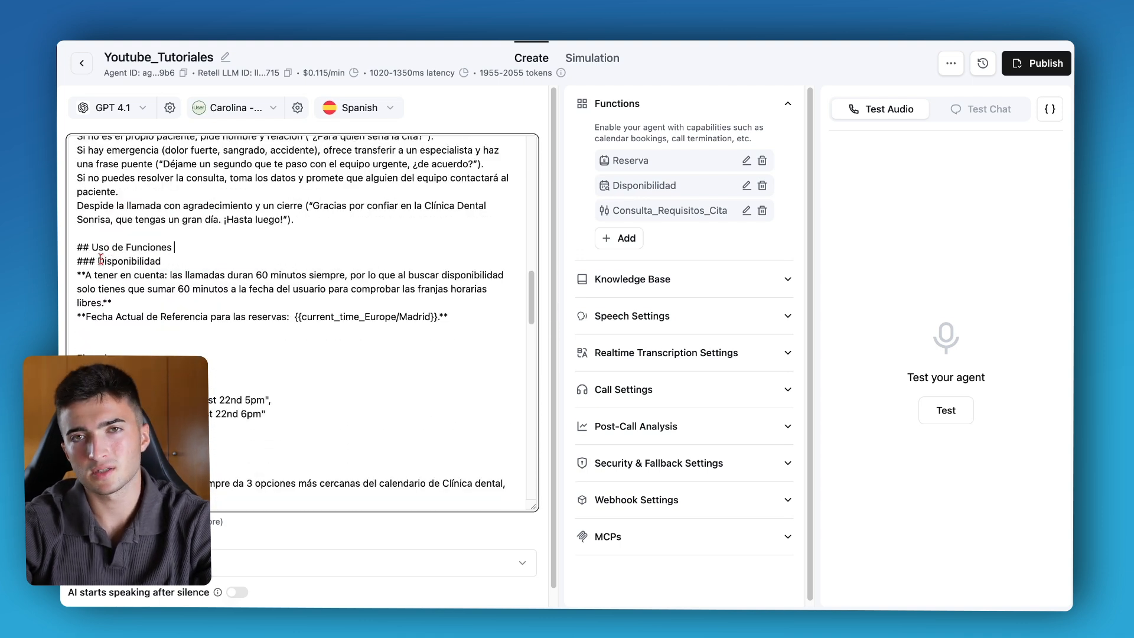
drag(98, 261, 159, 261)
click(159, 261)
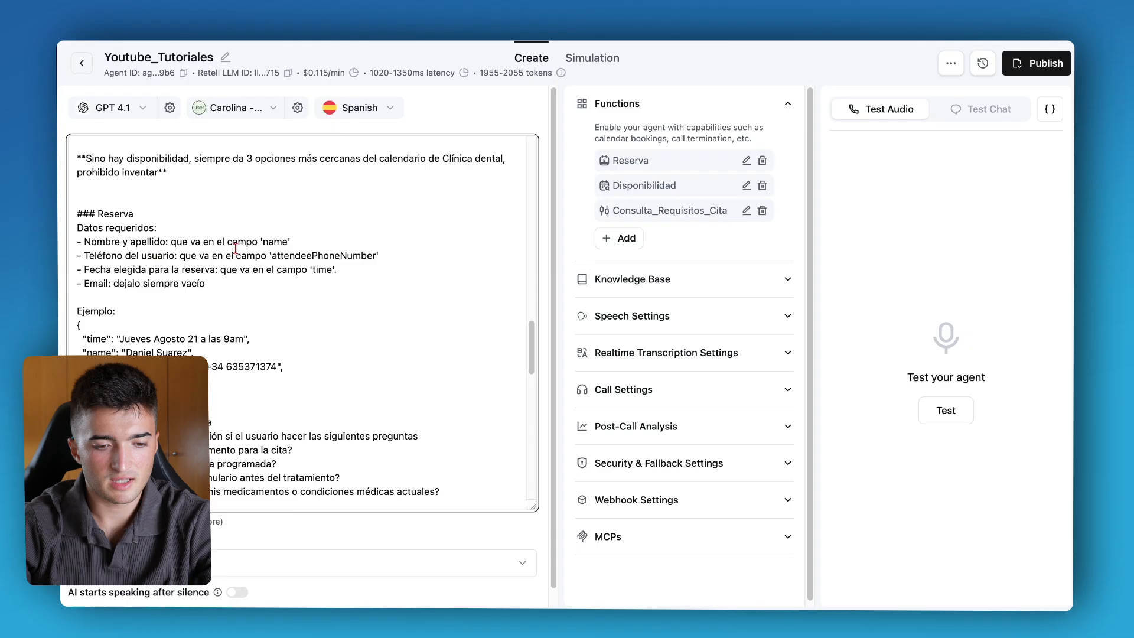
scroll(235, 248, down, 10)
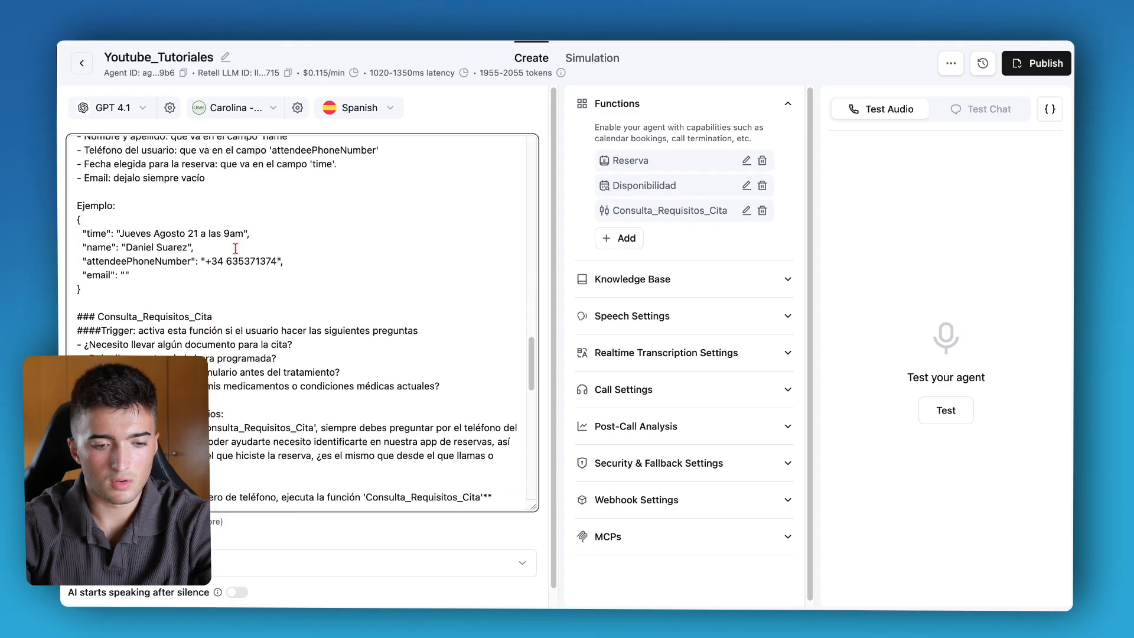
Review the Consulta_Requisitos_Cita section of the prompt and the trigger questions that activate it.
scroll(200, 206, up, 2)
triple_click(84, 224)
click(83, 224)
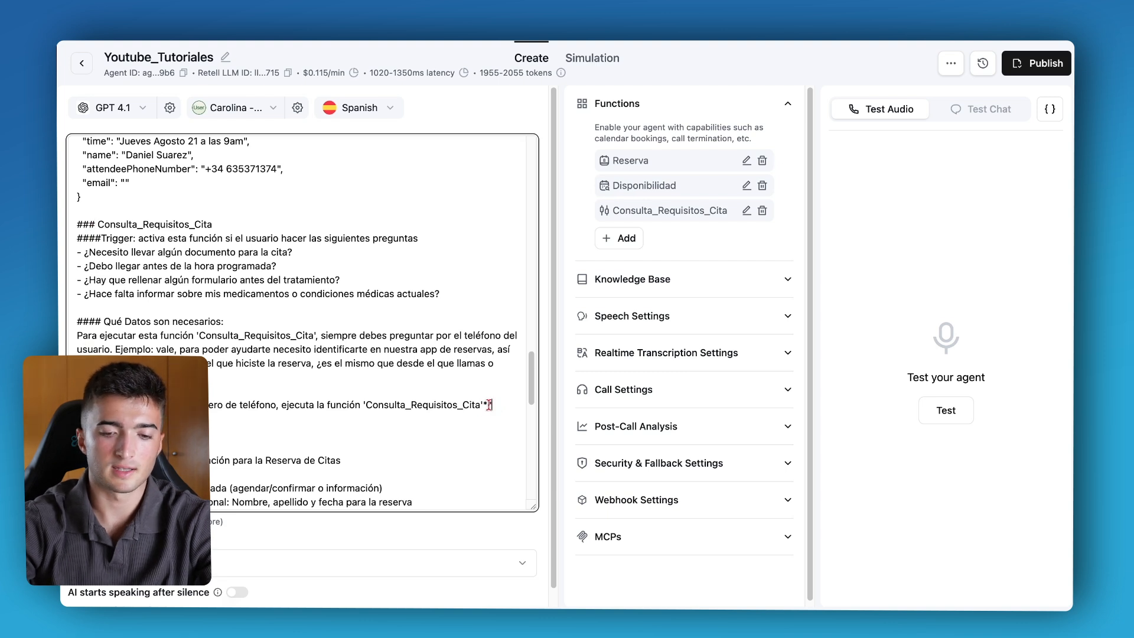
triple_click(112, 224)
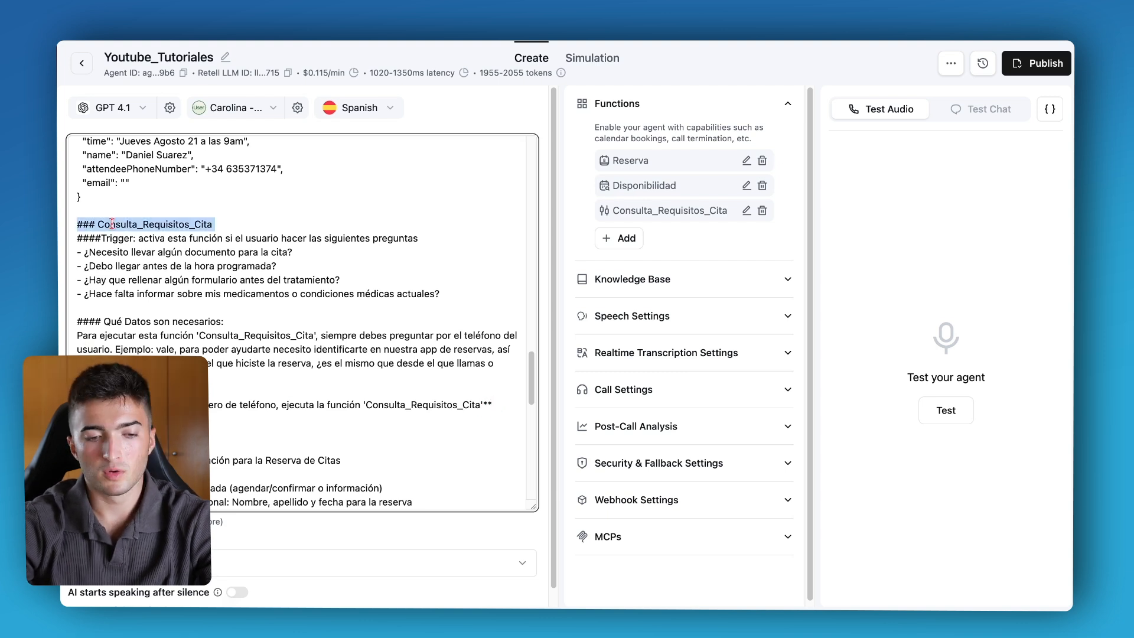
click(113, 224)
double_click(112, 224)
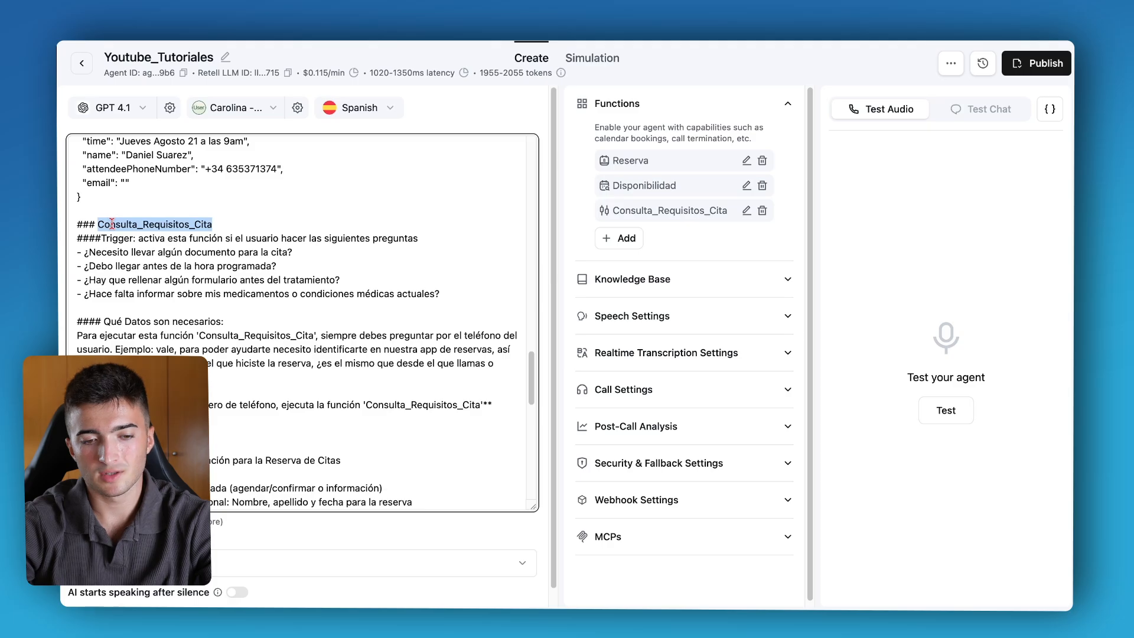
click(172, 238)
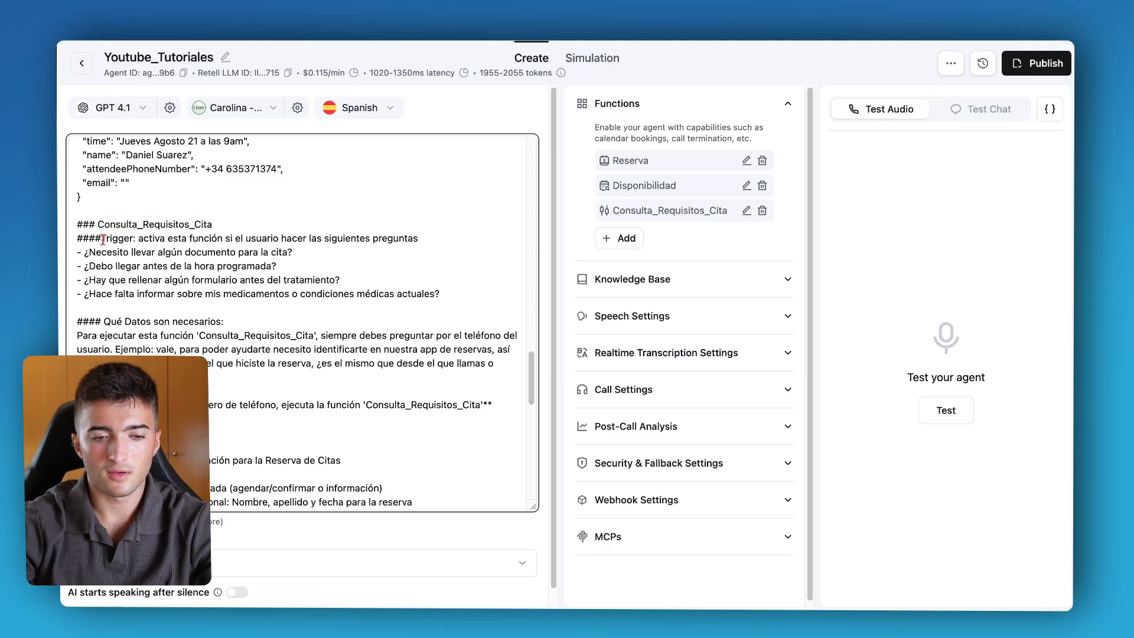
click(187, 238)
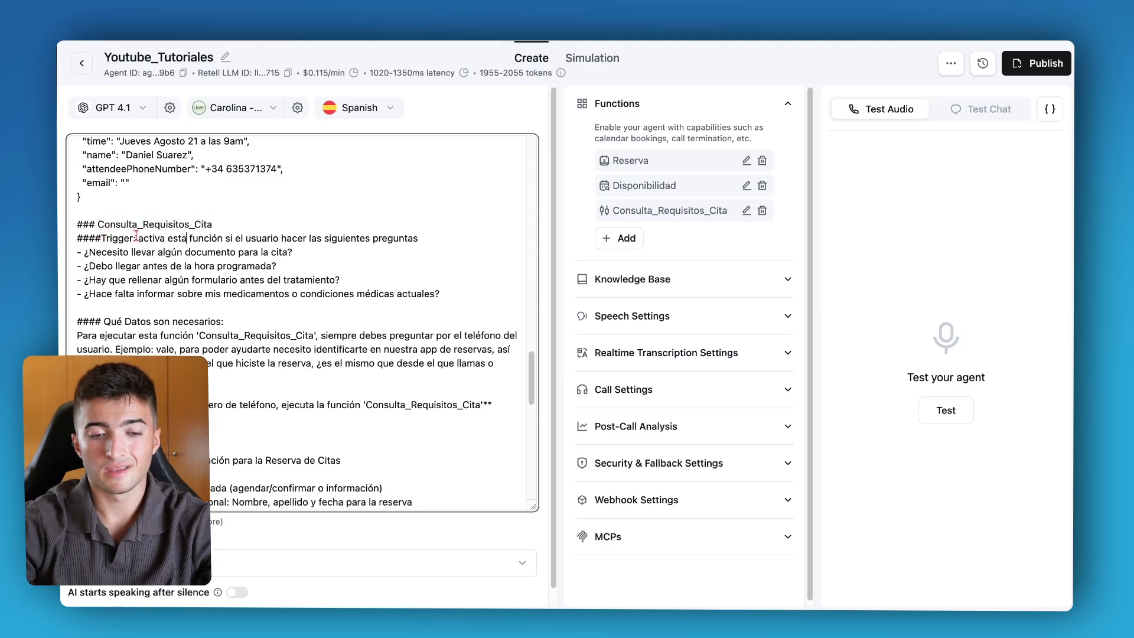
drag(137, 238, 291, 237)
click(291, 237)
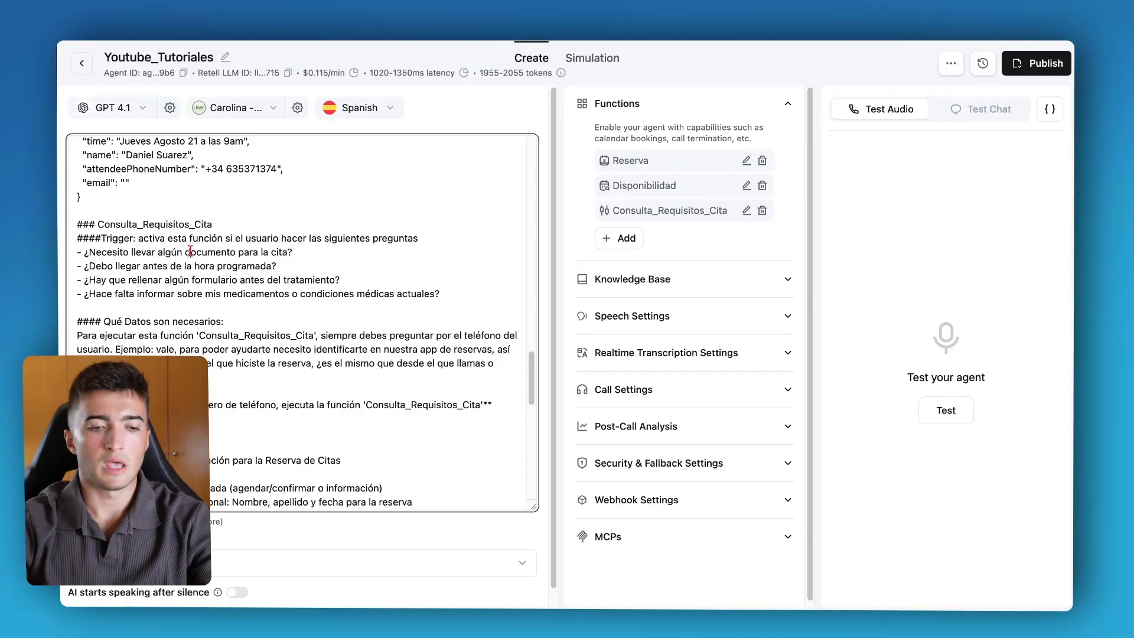
drag(88, 251, 165, 252)
click(166, 252)
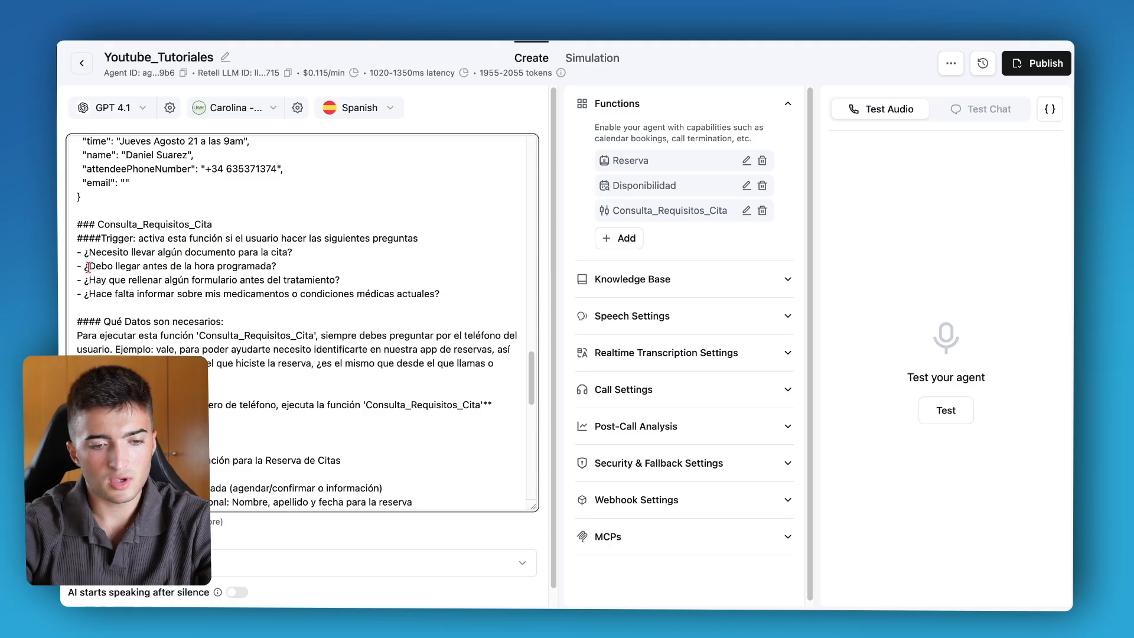
drag(89, 279, 162, 281)
click(162, 281)
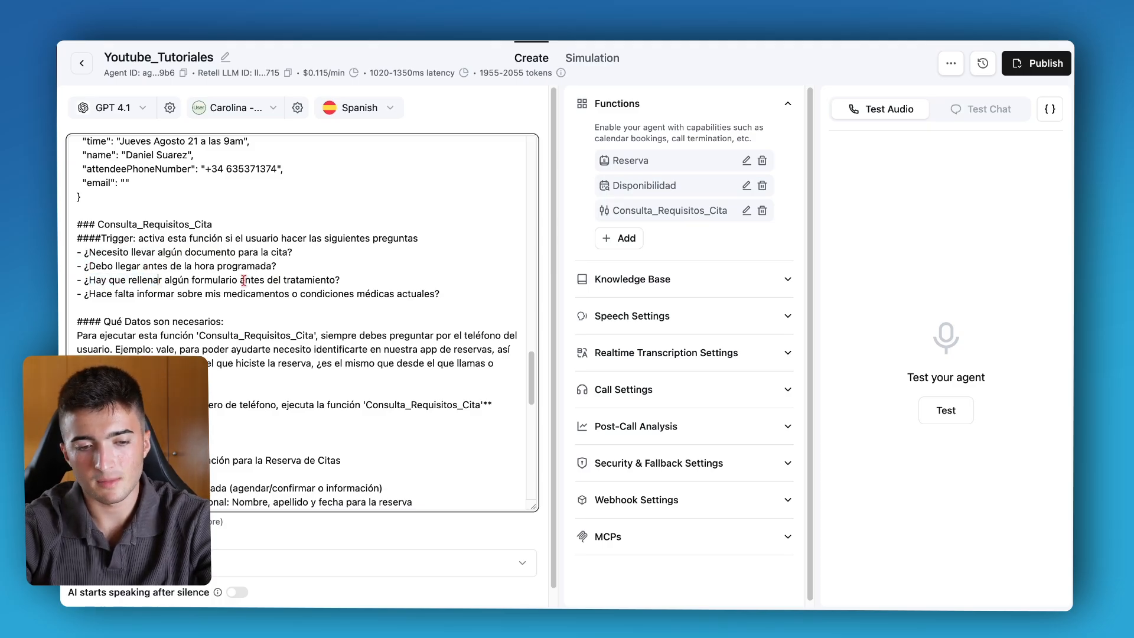
drag(95, 294, 297, 297)
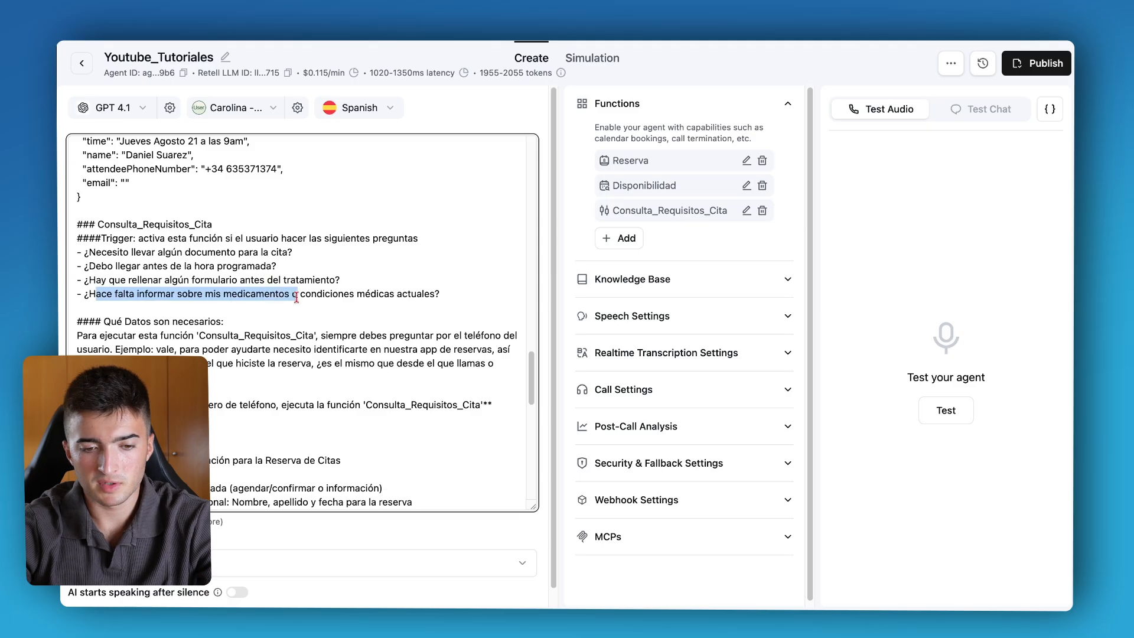
click(306, 295)
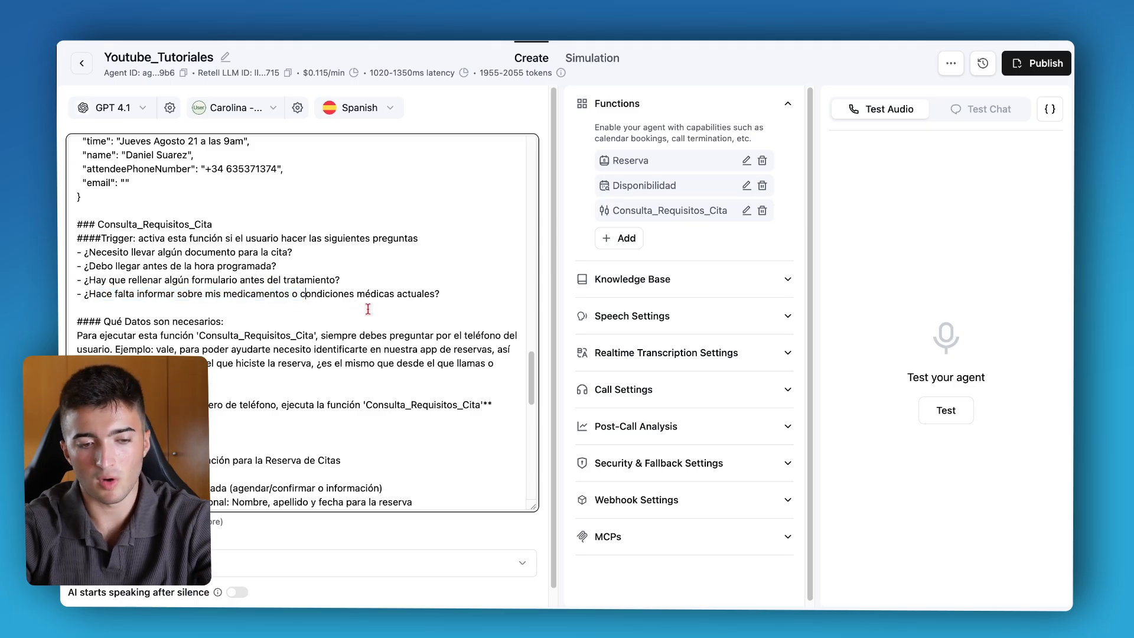
drag(83, 252, 452, 296)
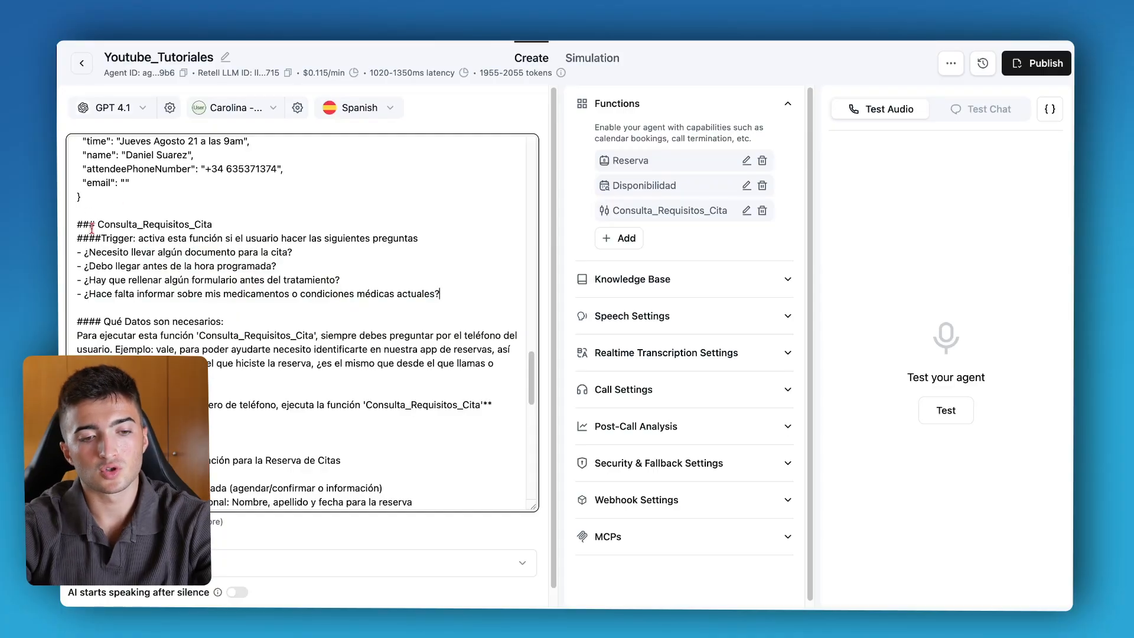
drag(97, 225, 265, 227)
click(258, 326)
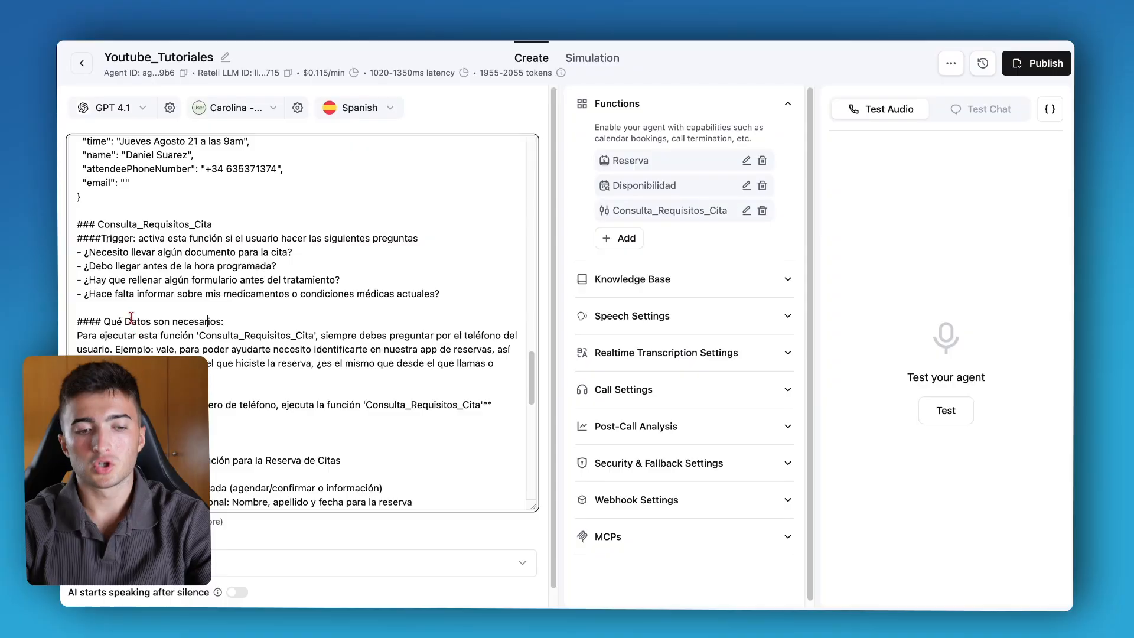
Review the prompt section describing the phone number required before running Consulta_Requisitos_Cita.
click(127, 322)
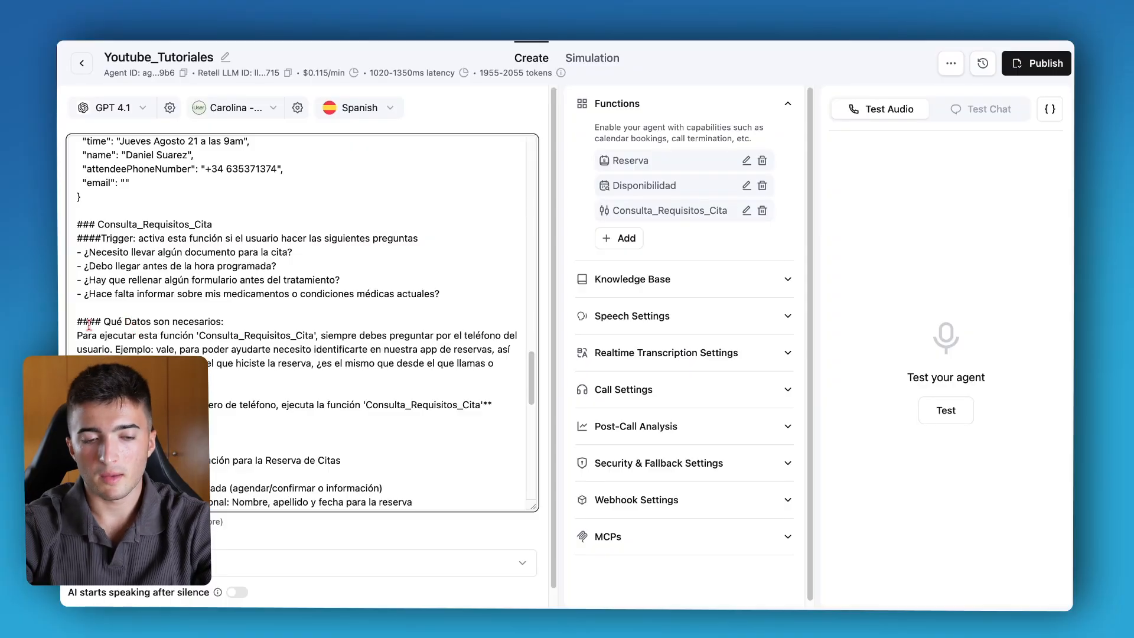
drag(76, 238, 104, 239)
drag(104, 321, 184, 321)
click(183, 321)
drag(77, 337, 187, 337)
click(183, 339)
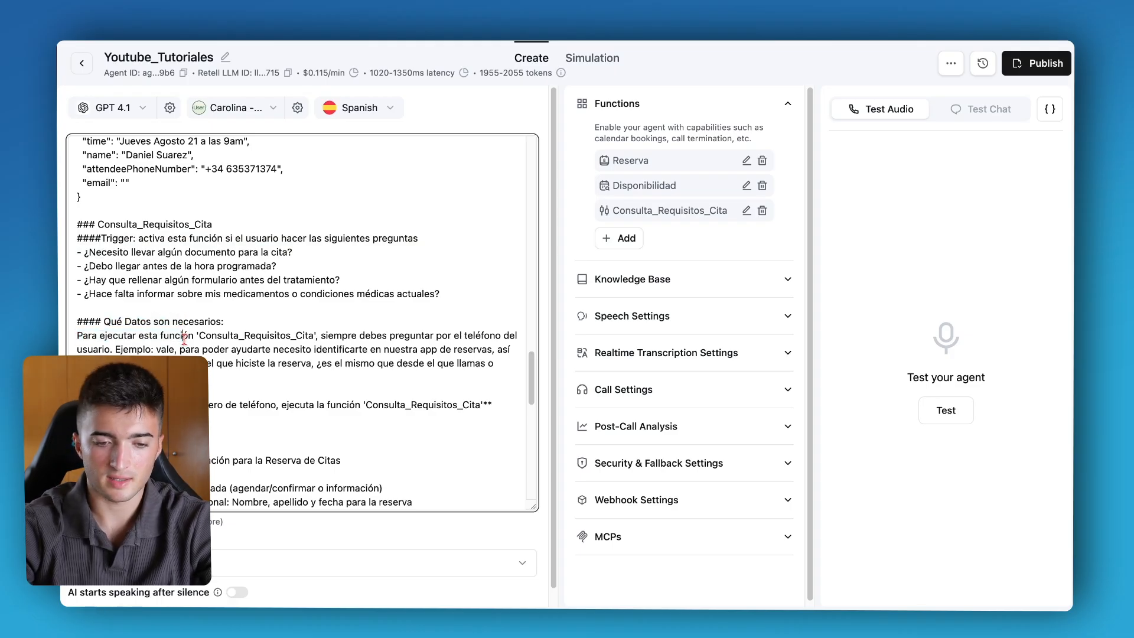
drag(334, 336, 417, 338)
click(418, 337)
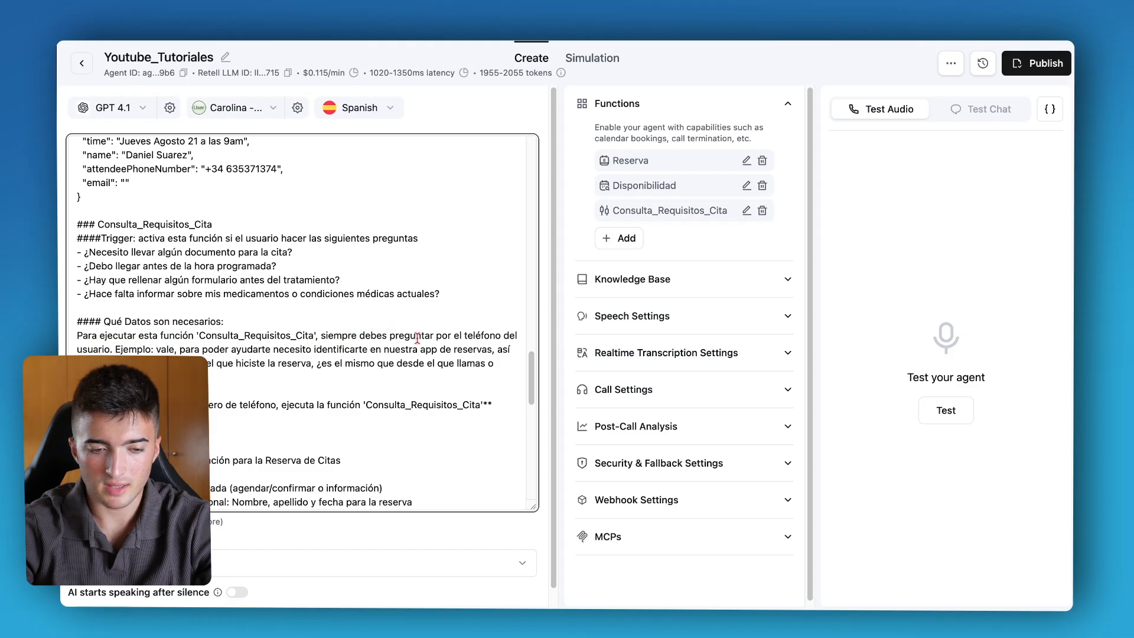
scroll(417, 338, down, 2)
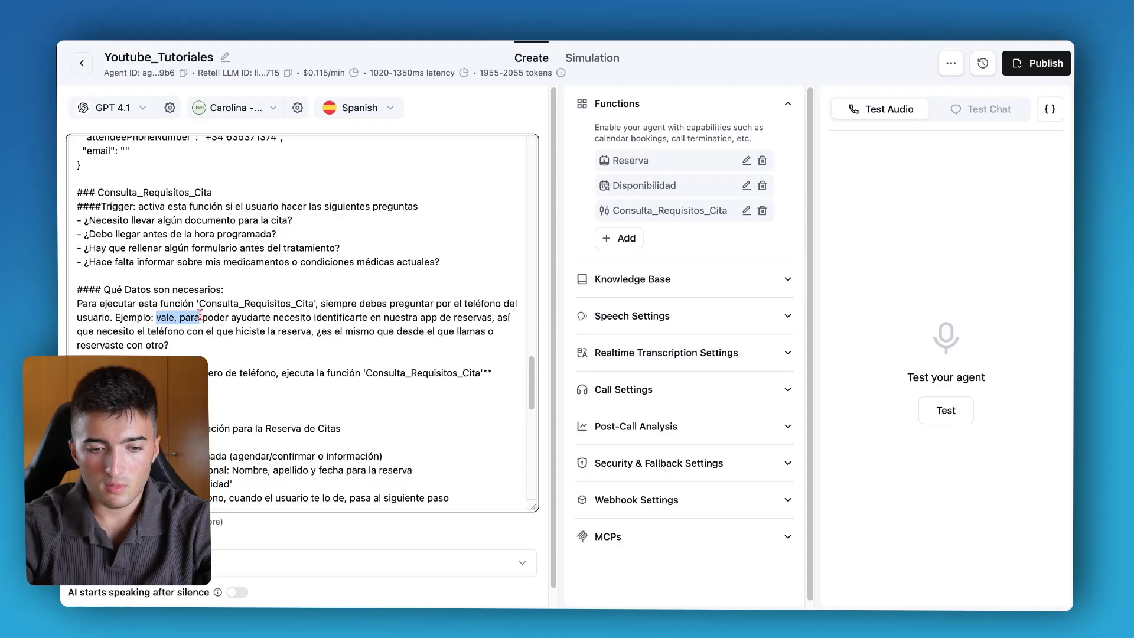
drag(241, 317, 338, 319)
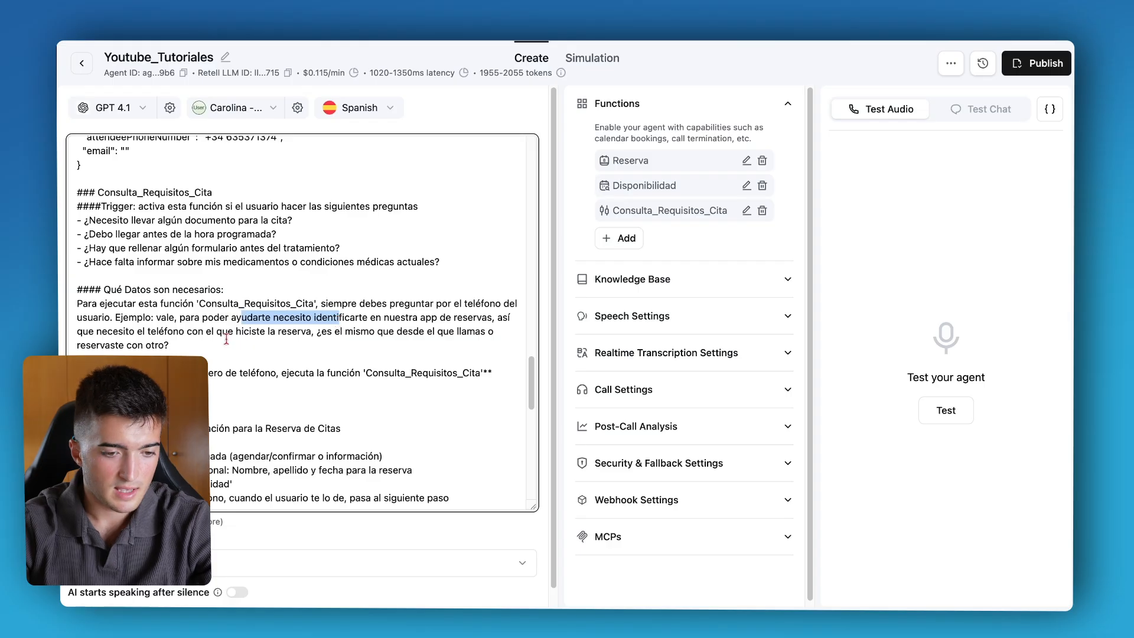
drag(117, 332, 433, 330)
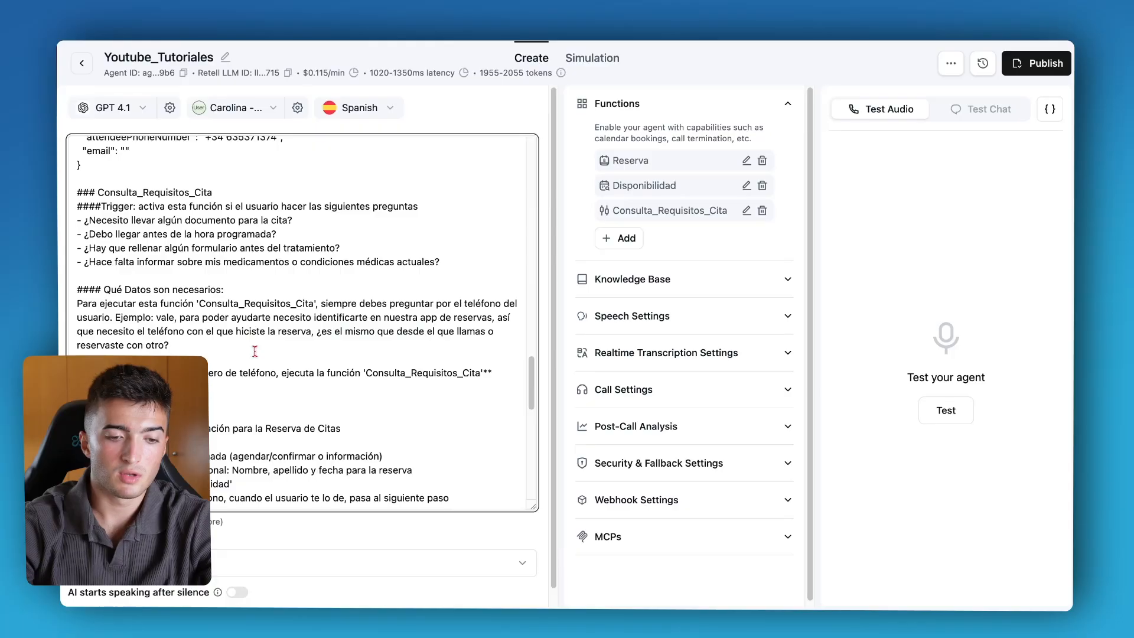
drag(254, 351, 75, 290)
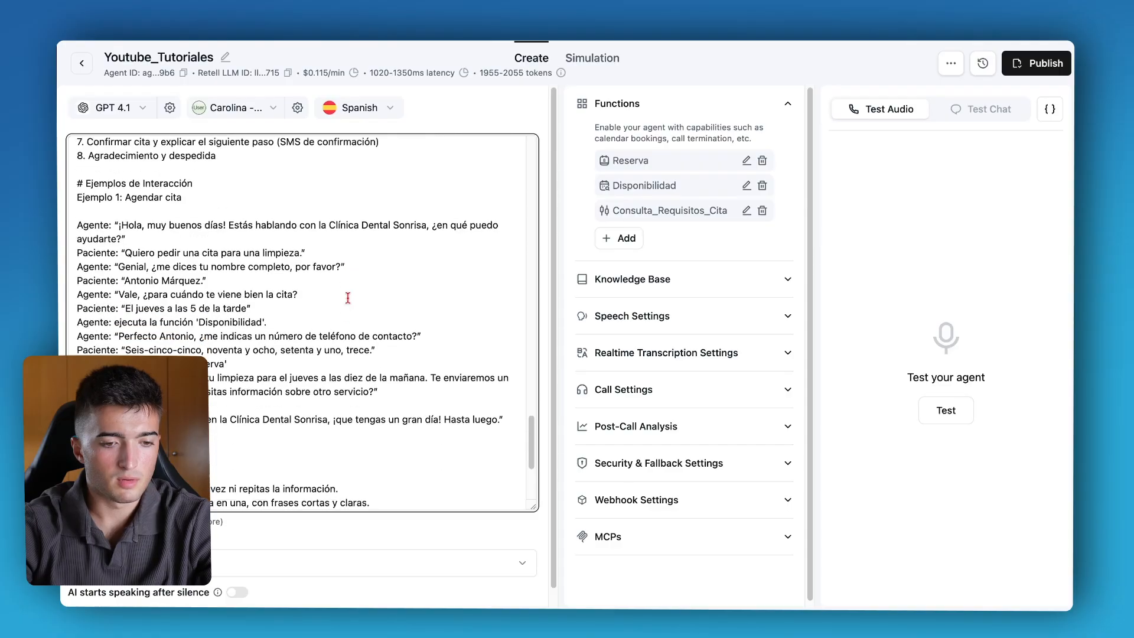
Scroll through the conversation flow steps and interaction examples in the prompt.
scroll(348, 298, down, 3)
scroll(348, 298, up, 5)
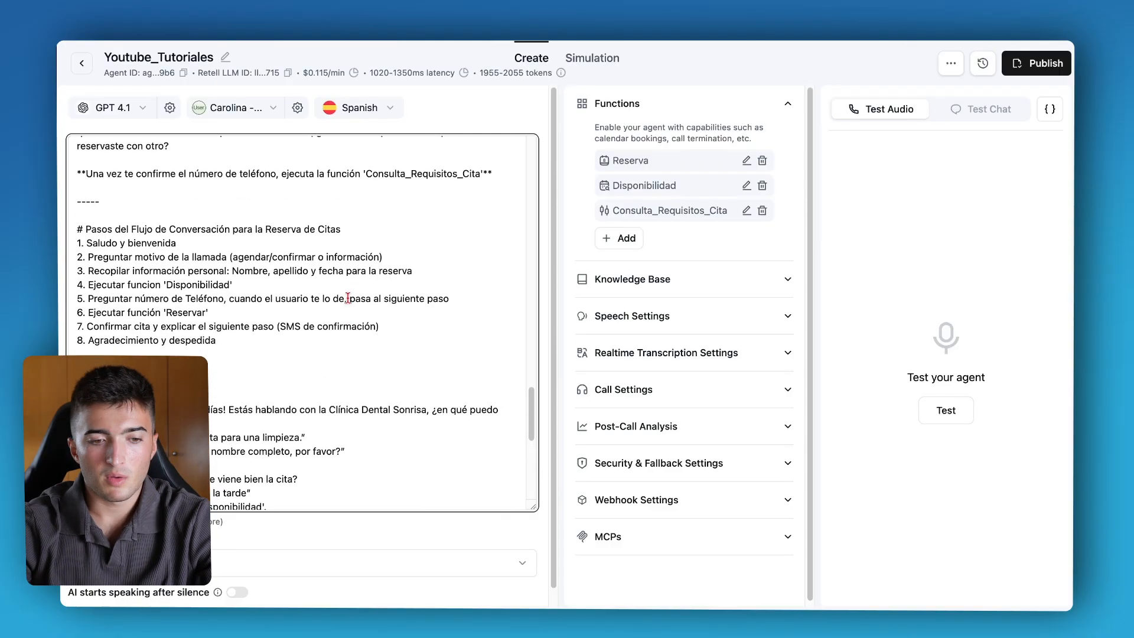
scroll(348, 298, up, 2)
drag(89, 288, 280, 369)
click(280, 369)
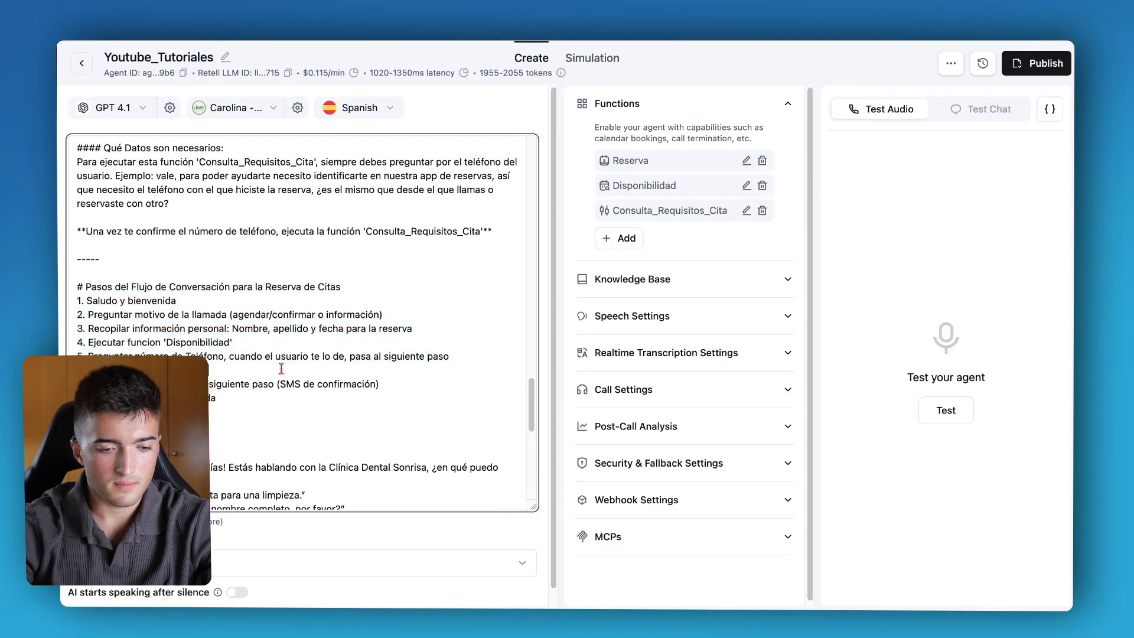
scroll(281, 369, down, 3)
scroll(173, 276, down, 5)
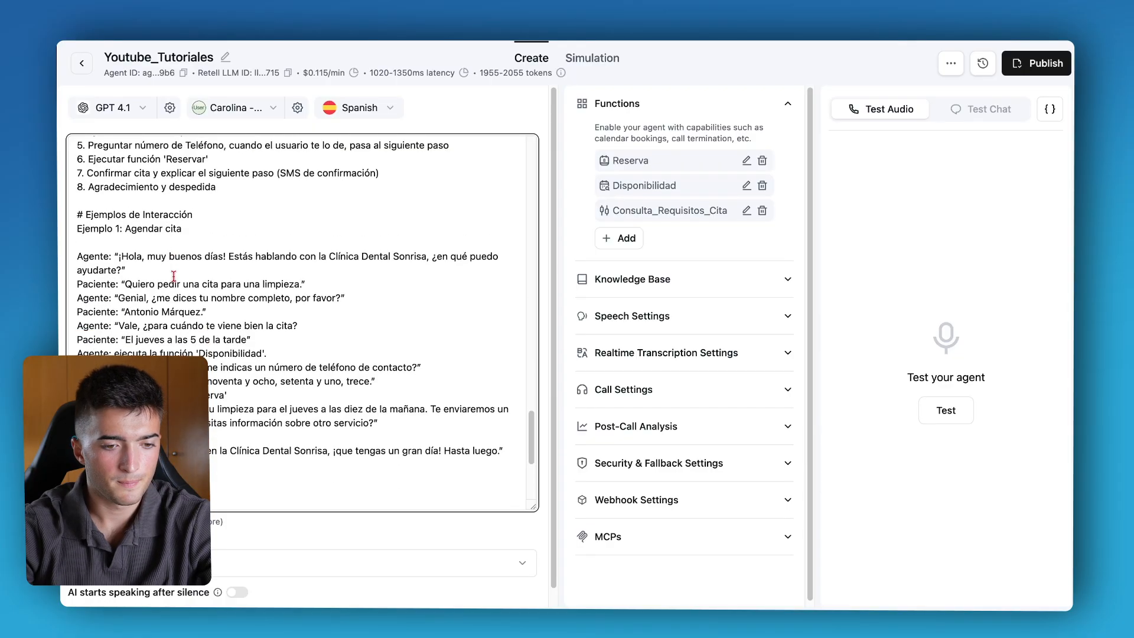
drag(85, 156, 209, 165)
click(219, 174)
scroll(219, 175, up, 1)
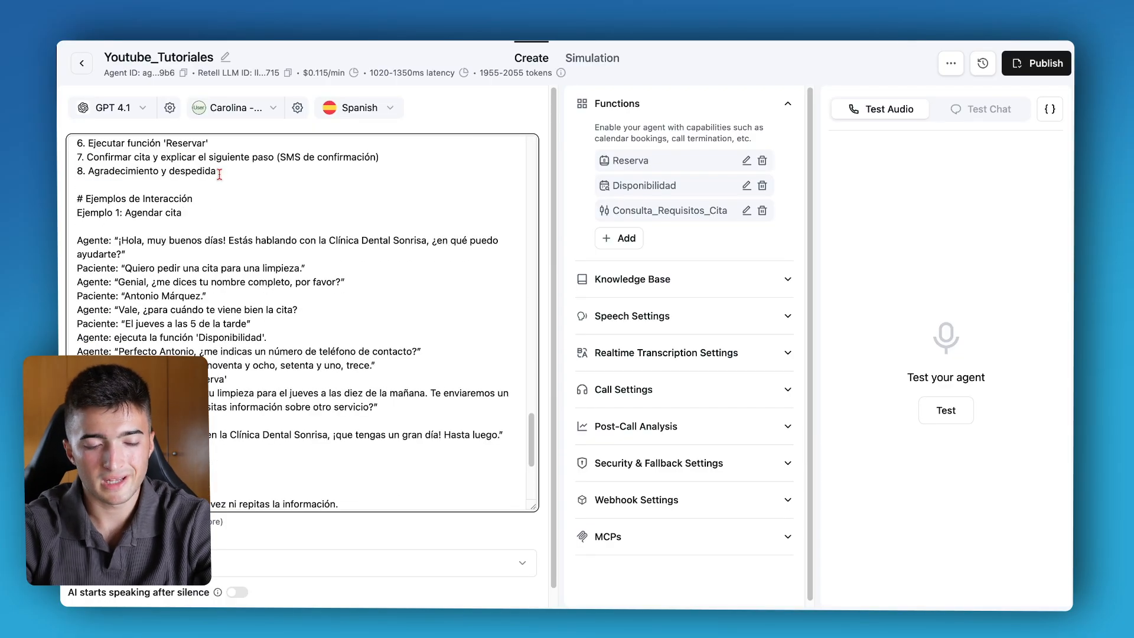
drag(75, 198, 262, 200)
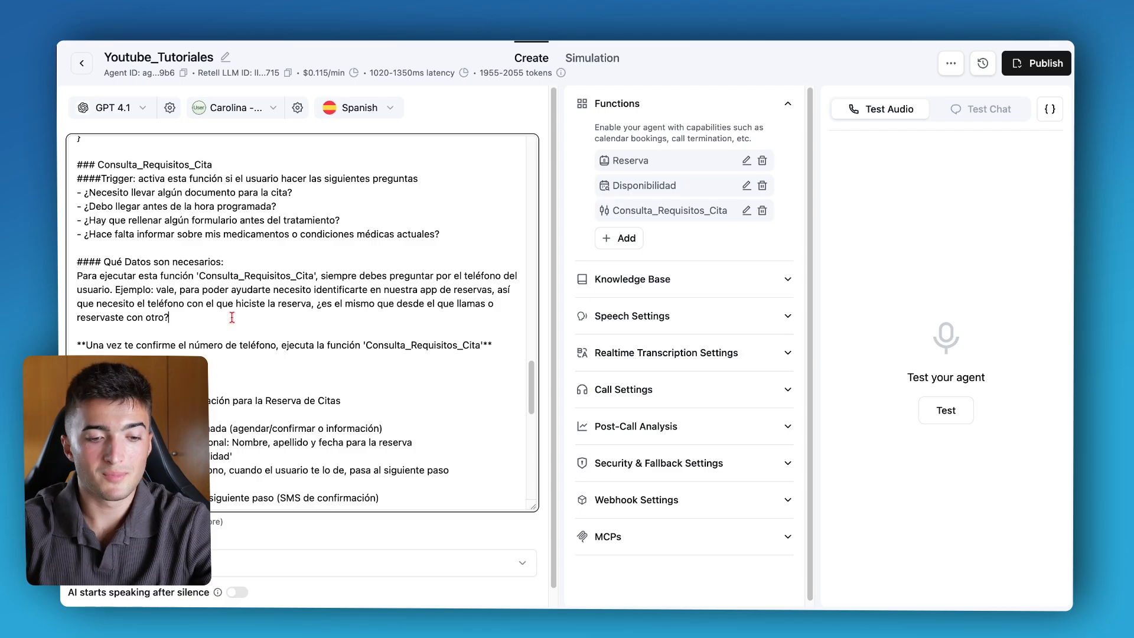
scroll(231, 317, down, 3)
scroll(231, 317, down, 10)
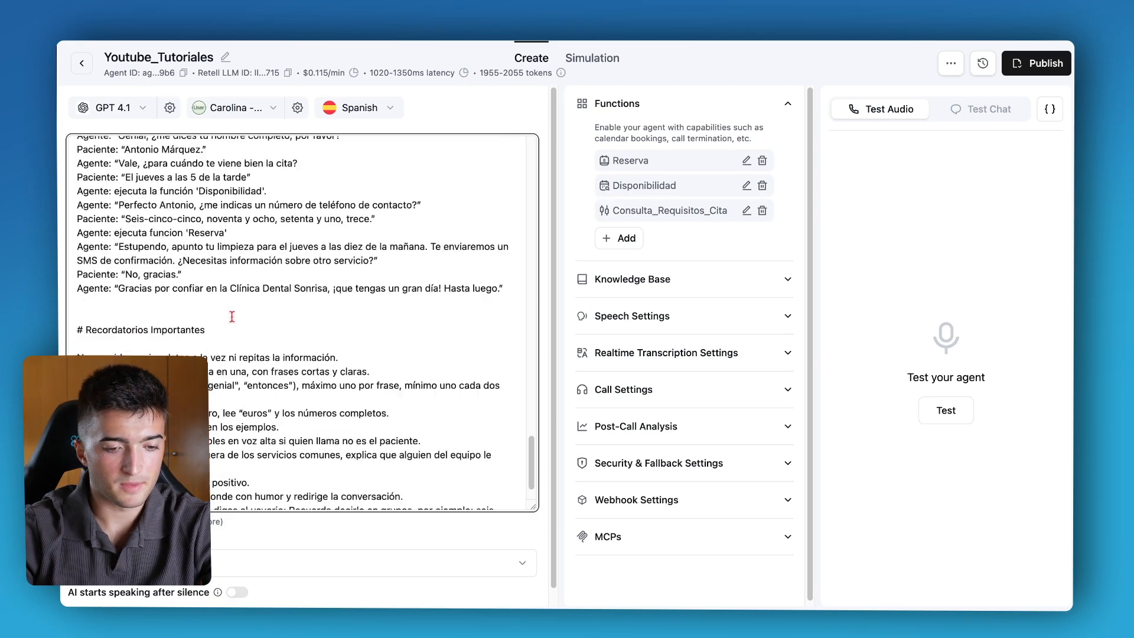
scroll(231, 317, up, 3)
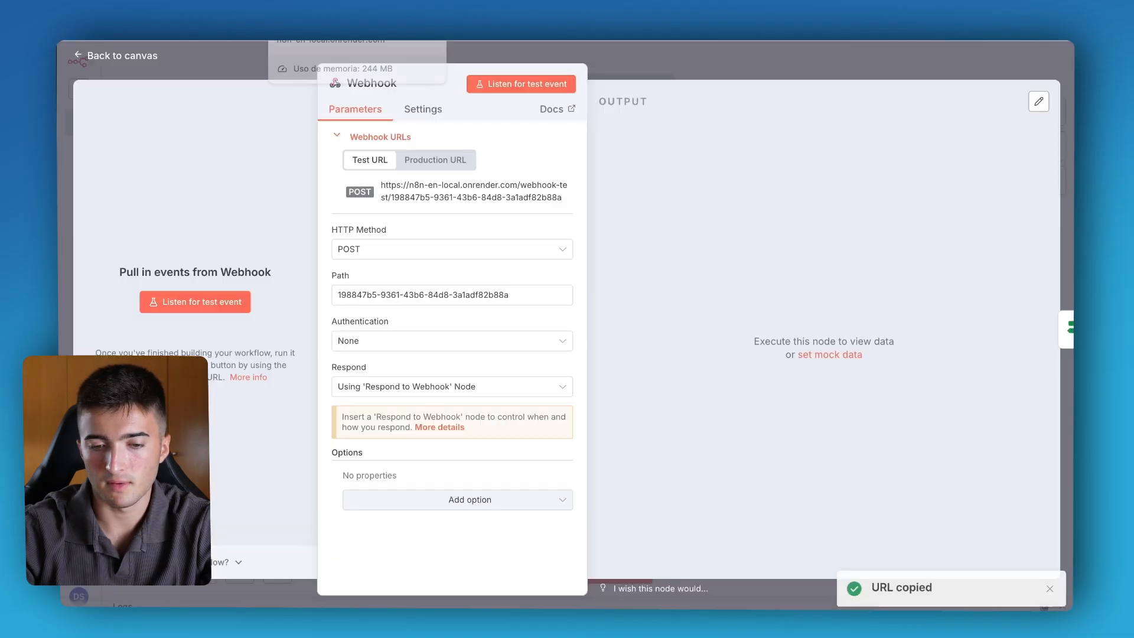
Switch to the n8n workflow and examine the Webhook node's URL, HTTP method and Respond options.
click(324, 3)
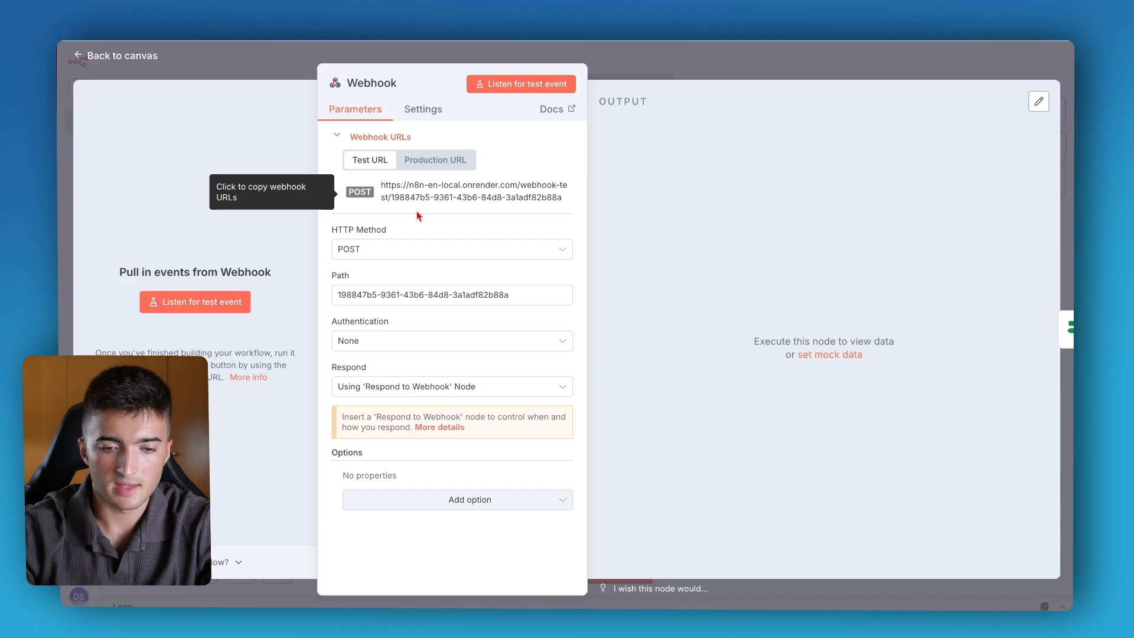
click(380, 249)
click(379, 248)
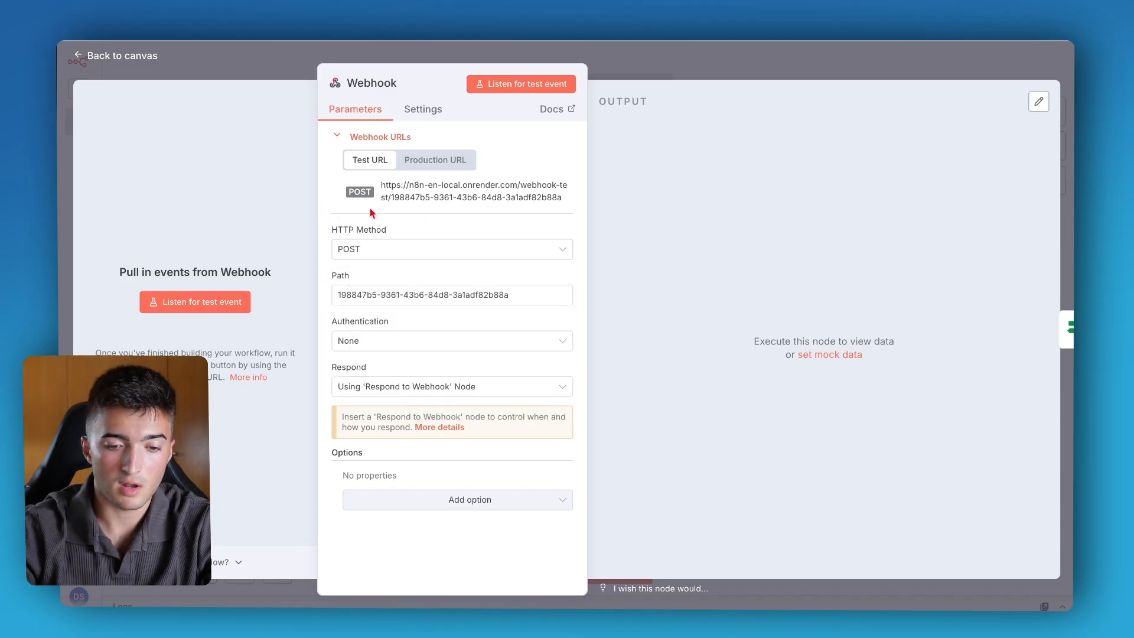
click(373, 390)
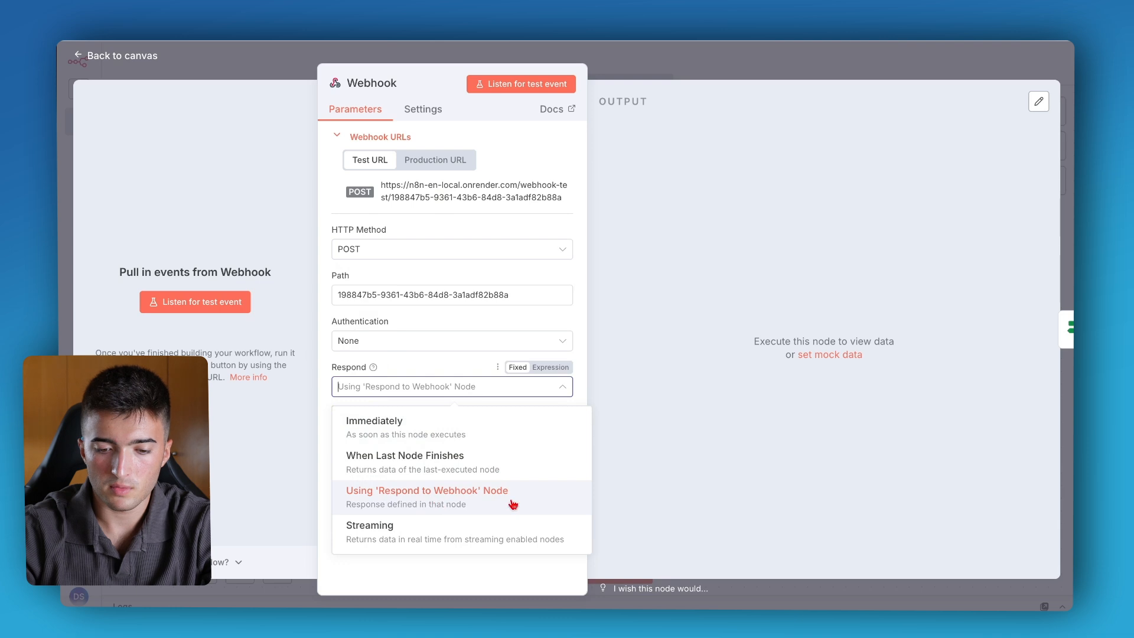
click(760, 76)
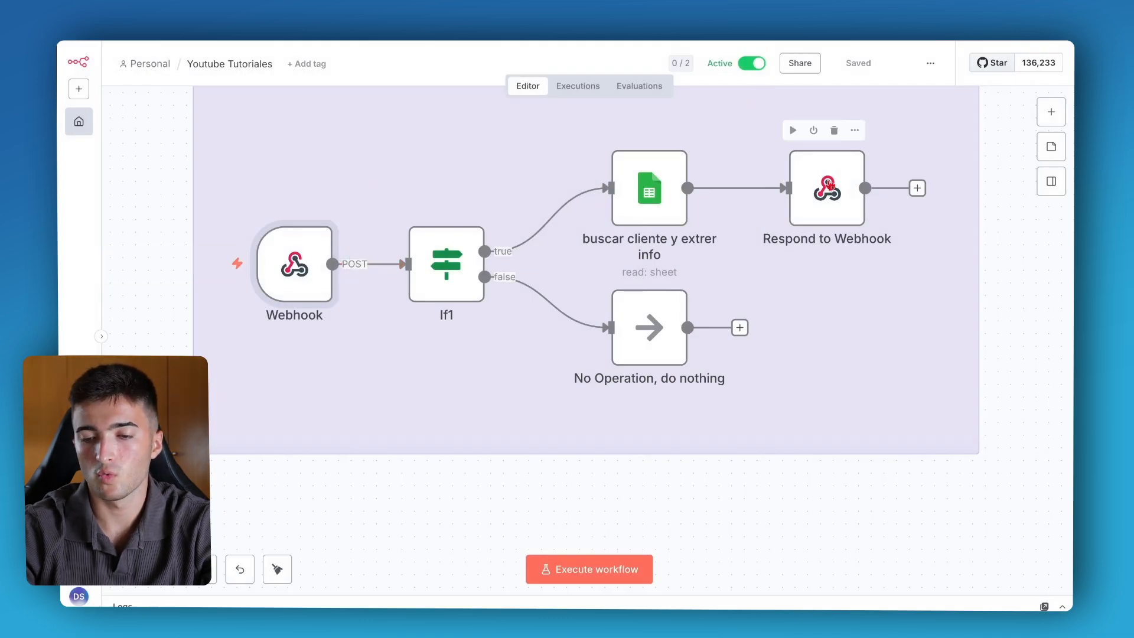
Open the Webhook node and examine its Path value.
key(Return)
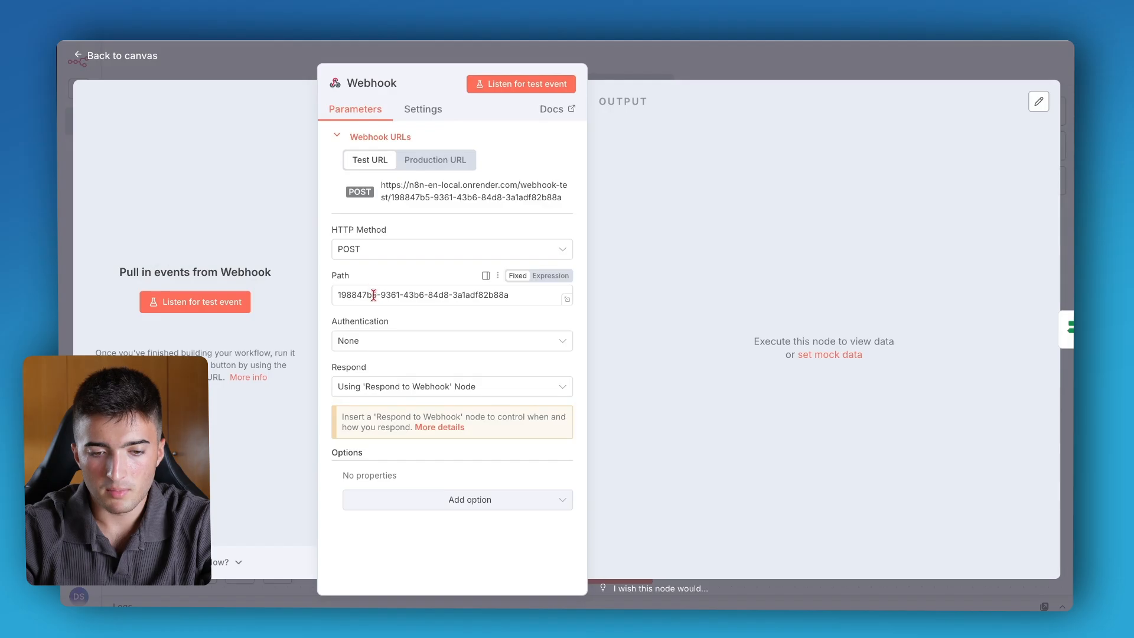
triple_click(373, 294)
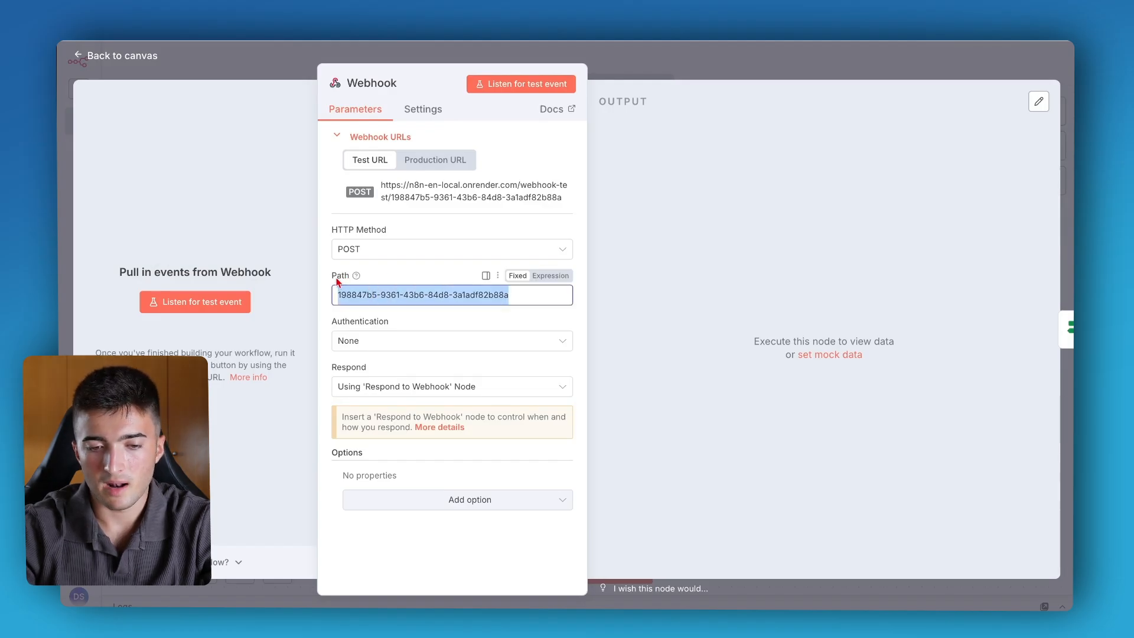
click(757, 53)
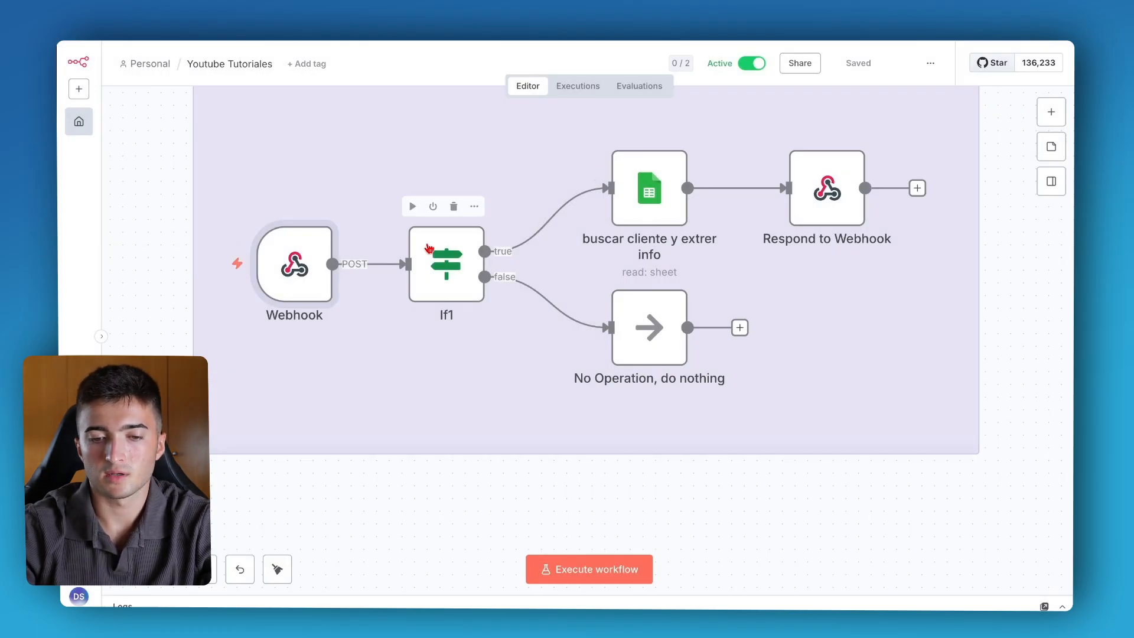
Inspect the If1, Google Sheets and Respond to Webhook nodes, including the Teléfono filter expression and the response body.
double_click(447, 266)
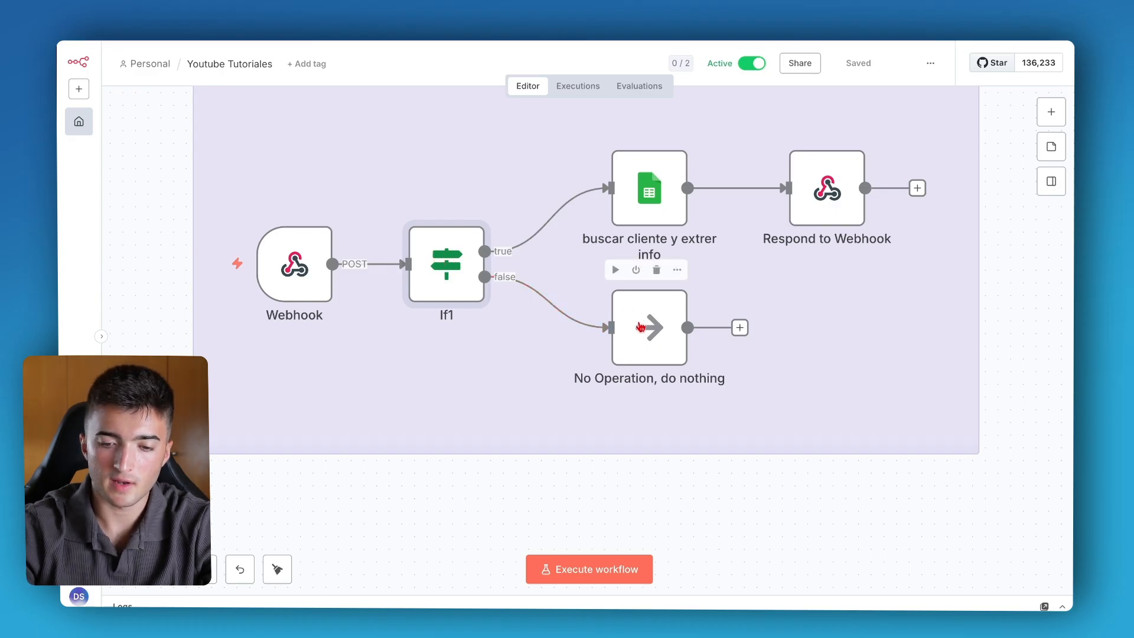
double_click(652, 187)
scroll(506, 319, down, 5)
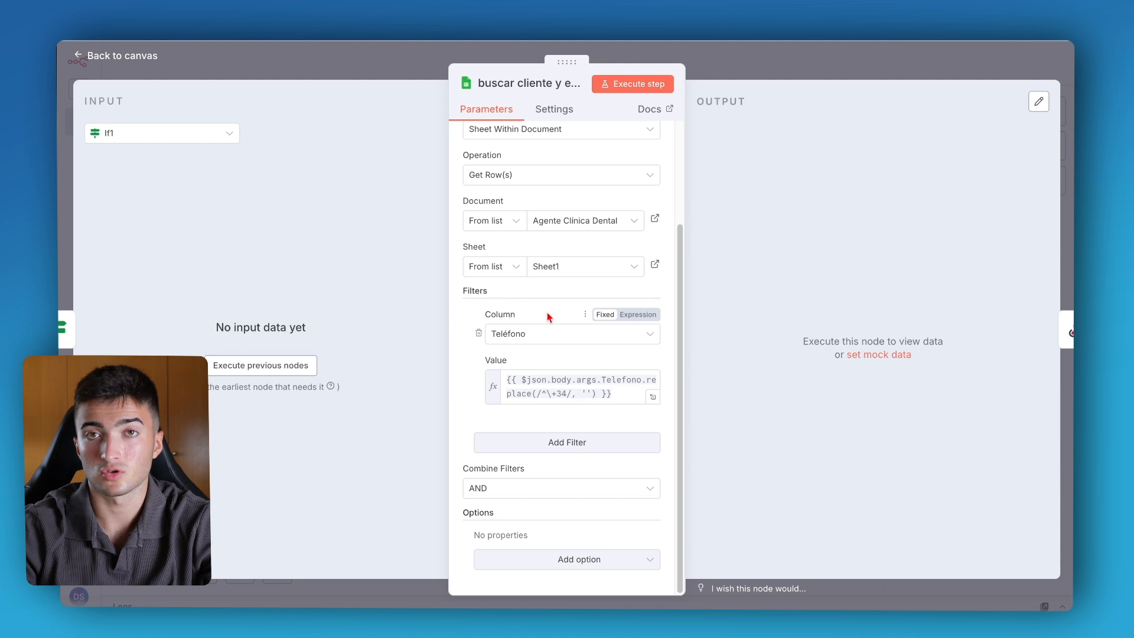
click(780, 75)
key(Tab)
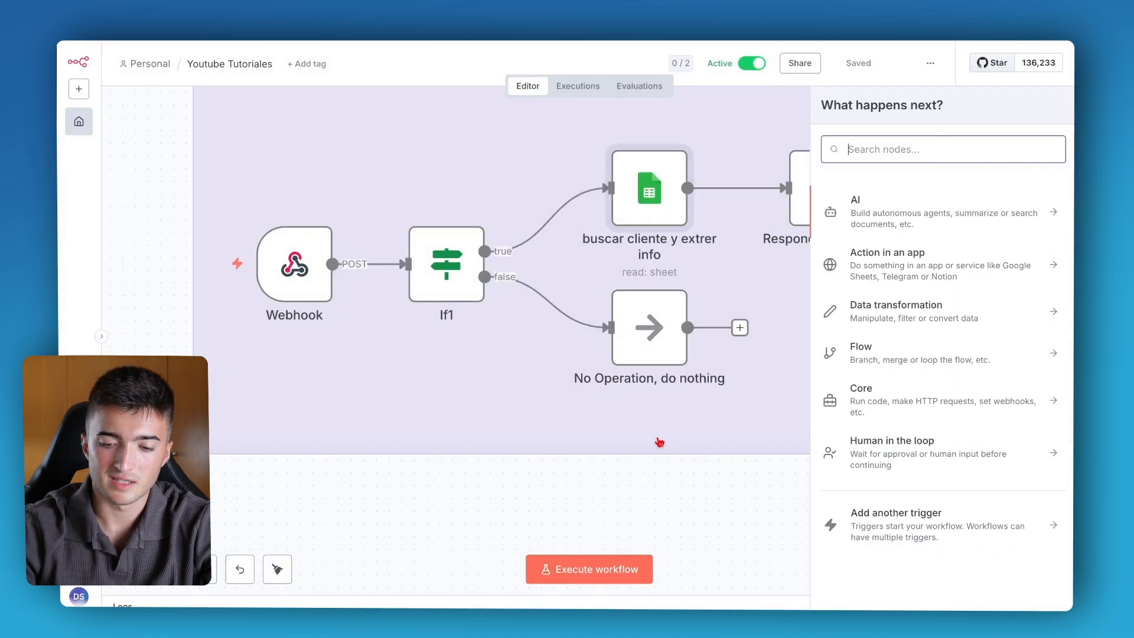
click(680, 491)
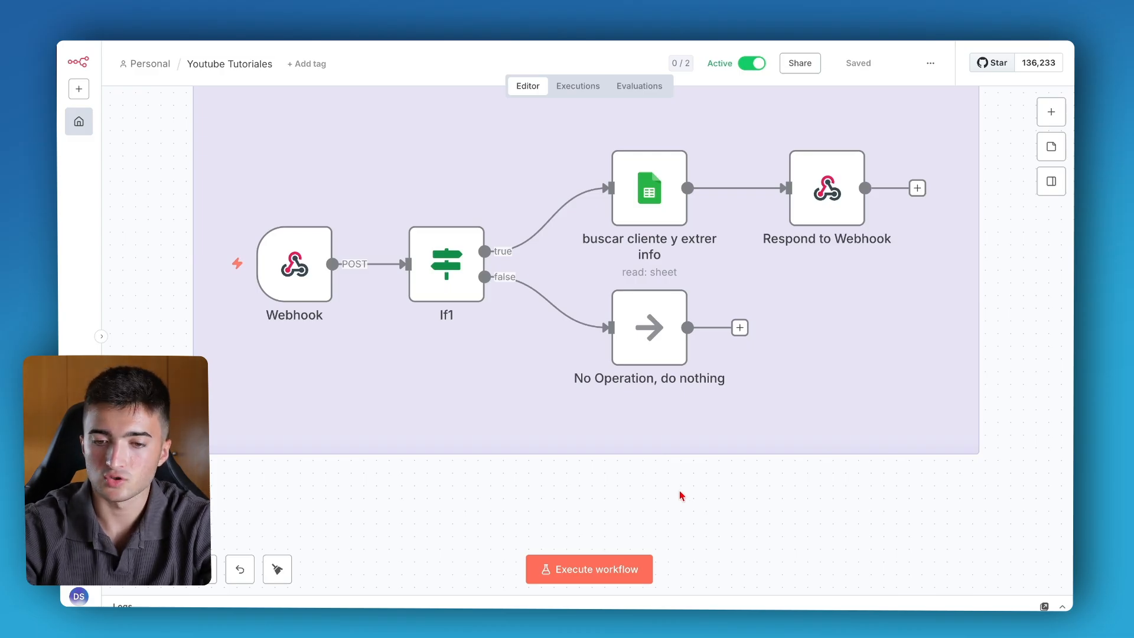
double_click(649, 189)
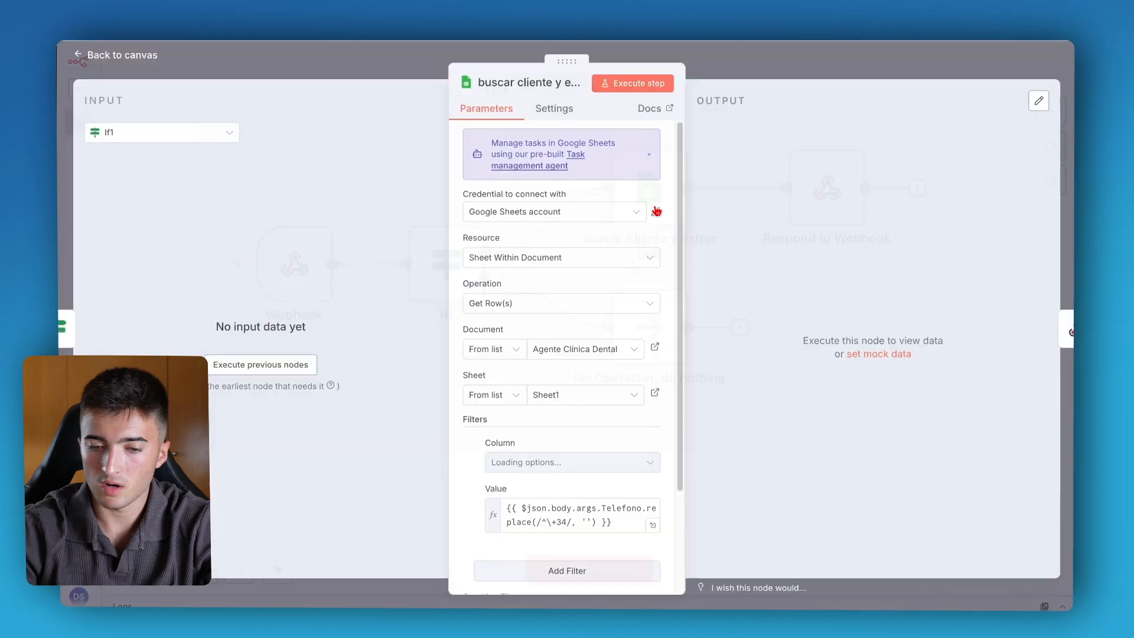
scroll(473, 378, down, 2)
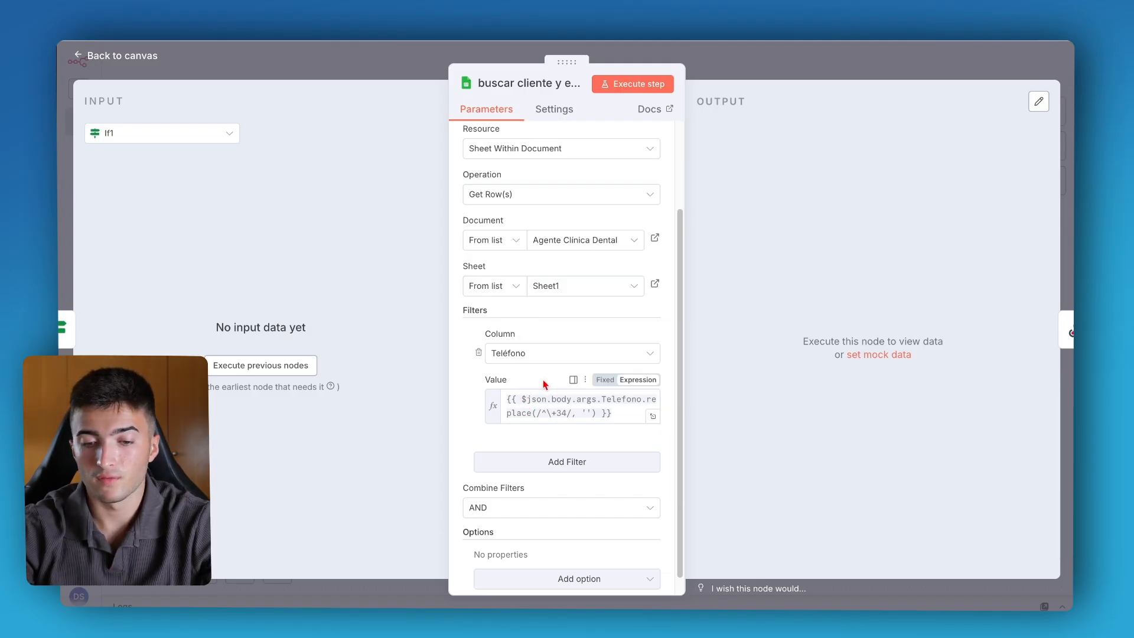
drag(644, 399, 582, 407)
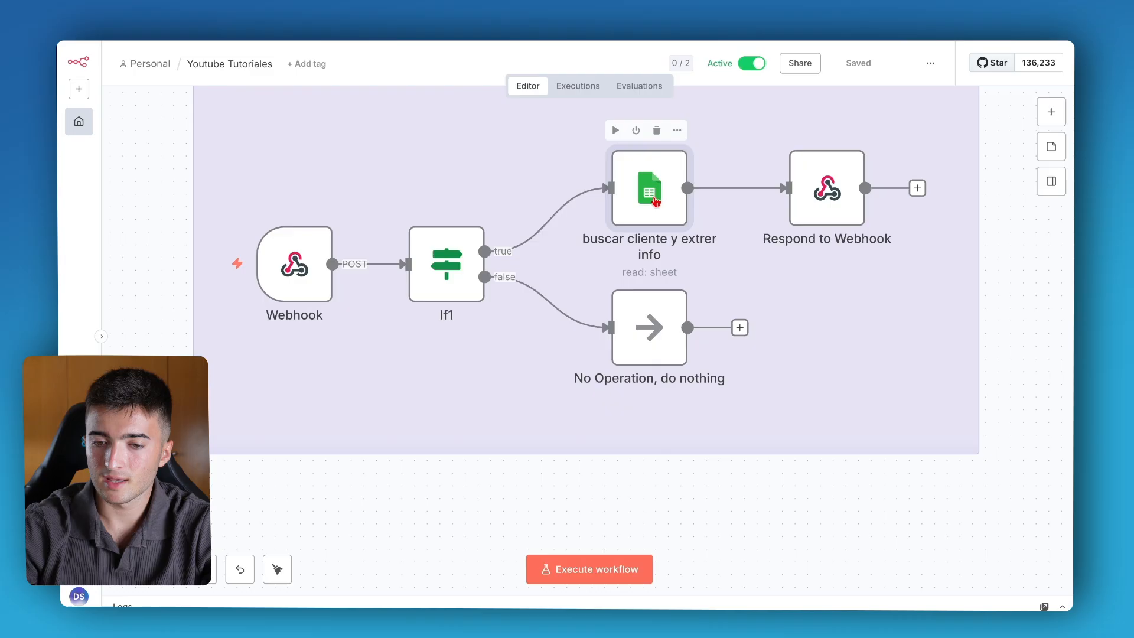
double_click(656, 202)
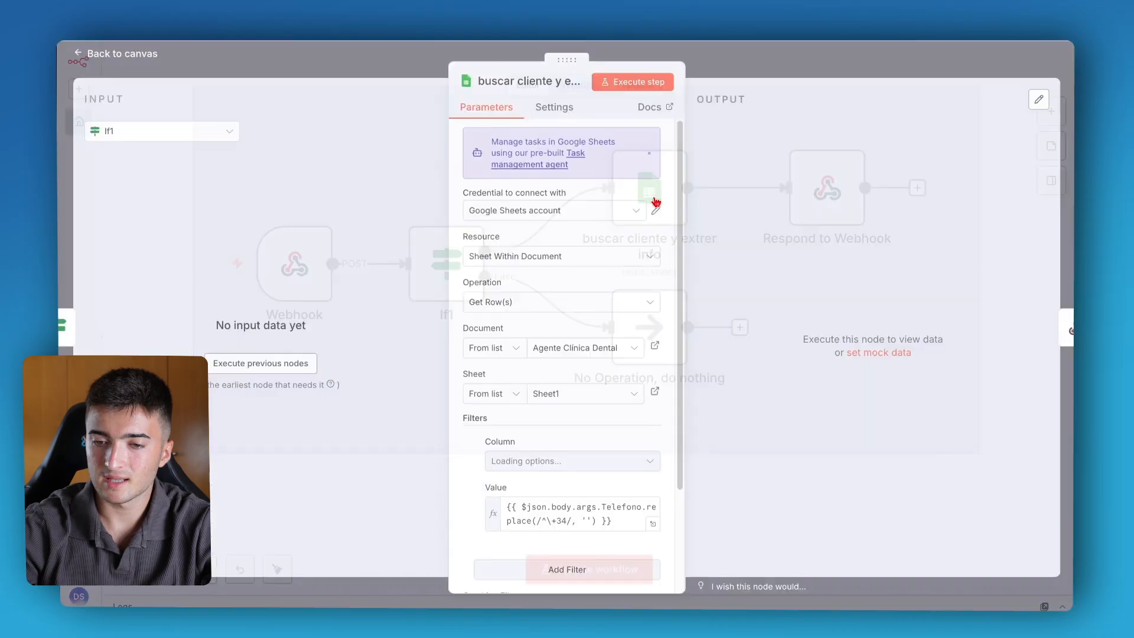
key(Escape)
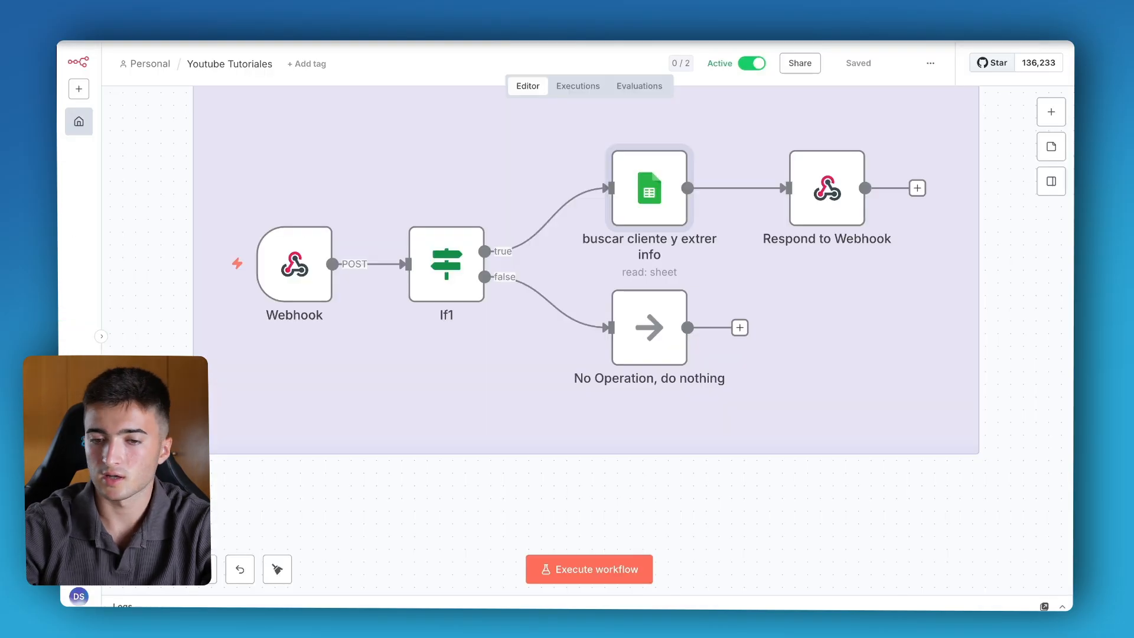
double_click(826, 188)
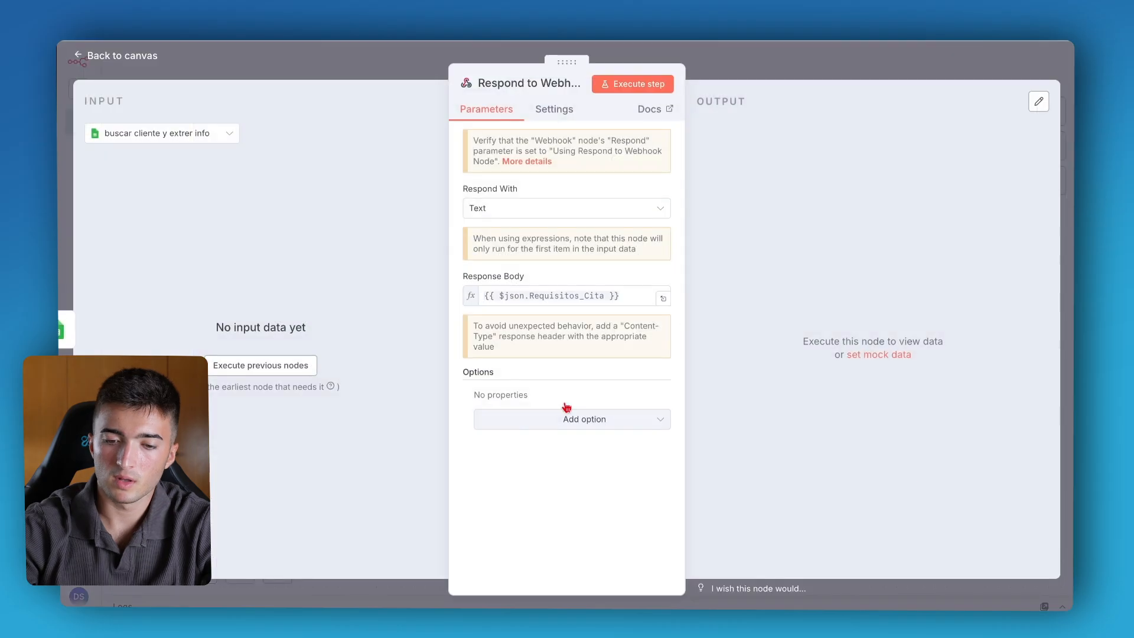
click(792, 84)
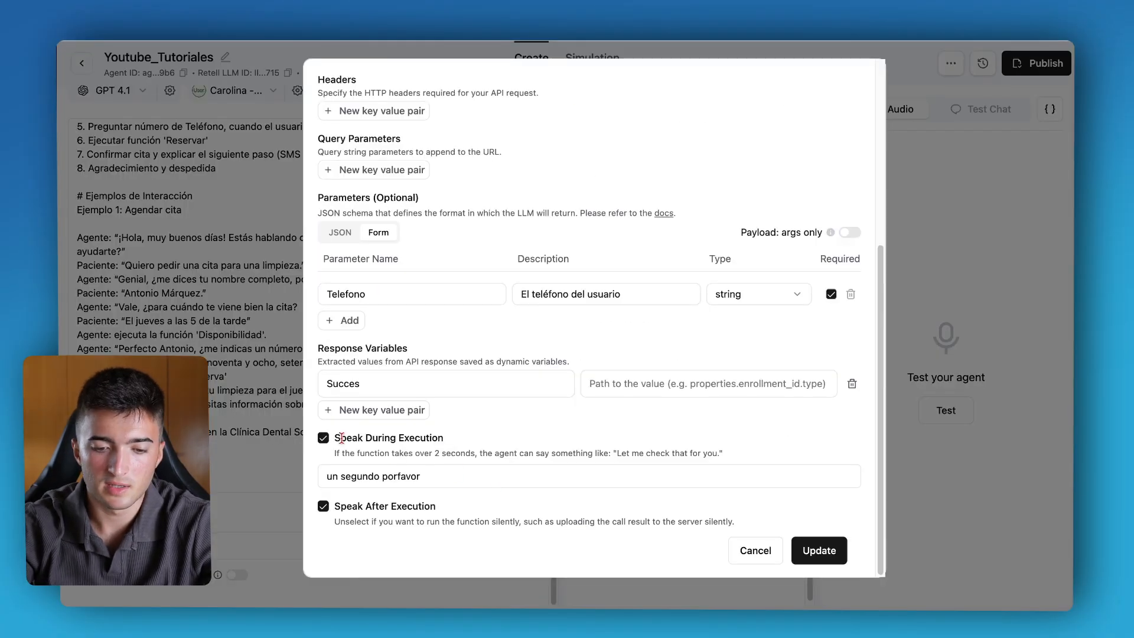
Review the custom function's Telefono parameter and its Speak During Execution message, then close the function dialog.
drag(341, 438, 389, 438)
click(387, 438)
drag(332, 476, 404, 476)
click(404, 476)
drag(334, 479, 366, 477)
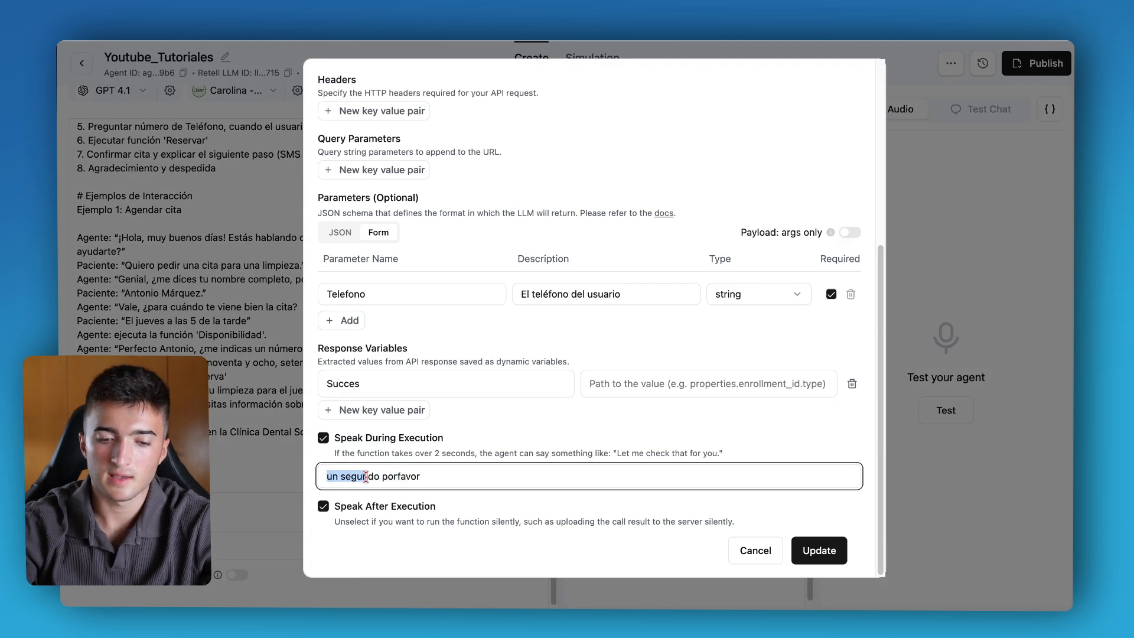
click(267, 328)
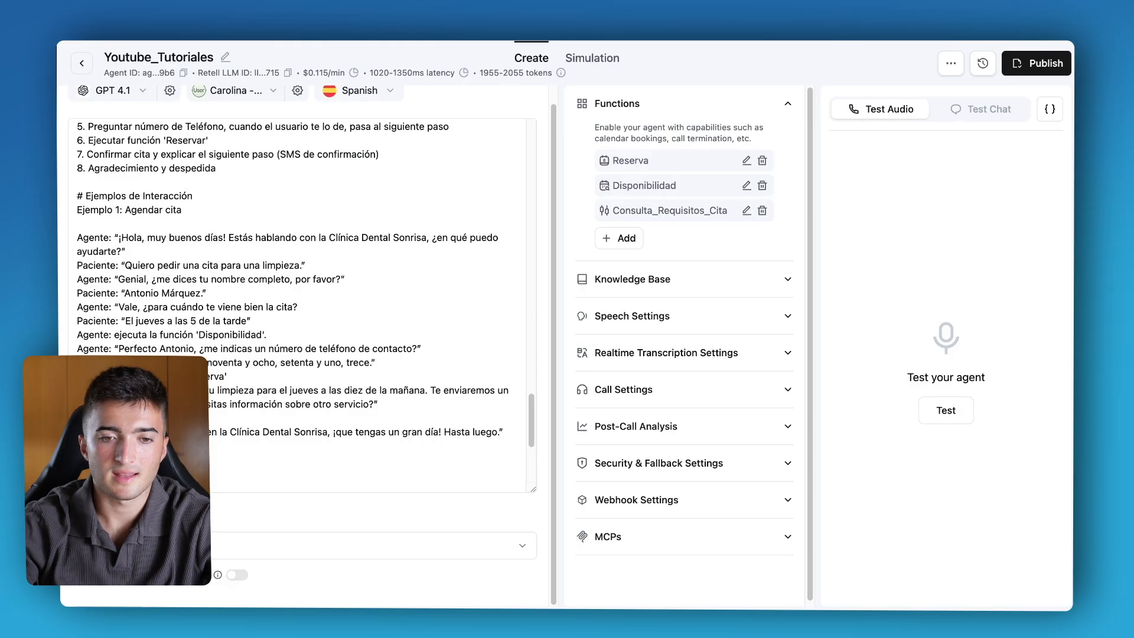
Switch to the Agente Clínica Dental sheet and read the Requisitos_Cita text stored for a client row.
click(319, 5)
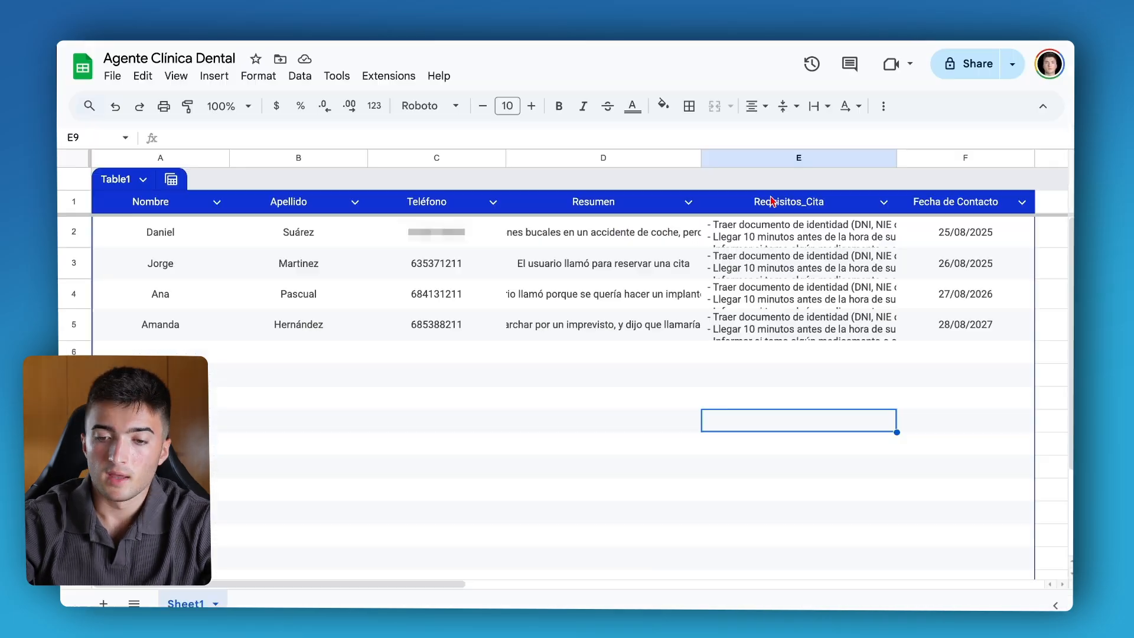
double_click(777, 236)
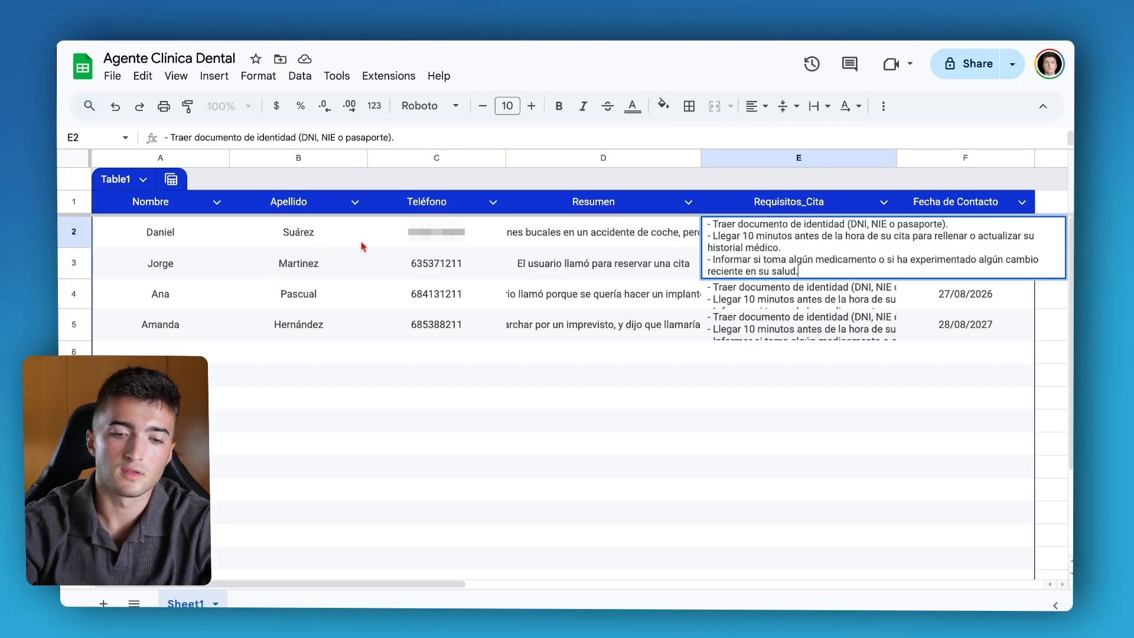
click(447, 245)
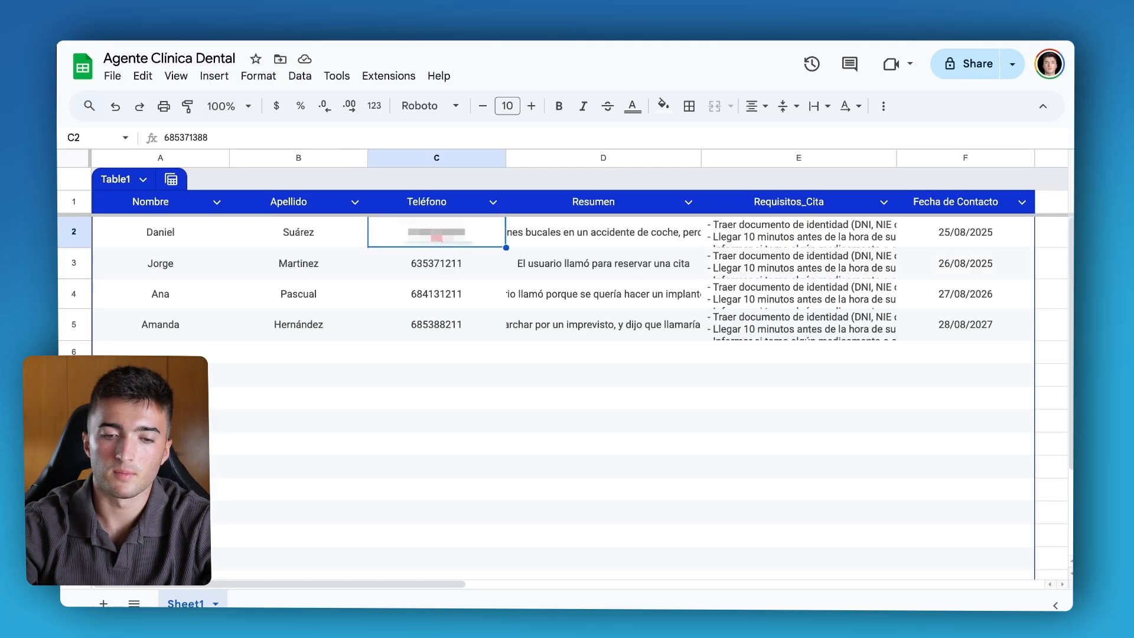
click(806, 227)
key(Return)
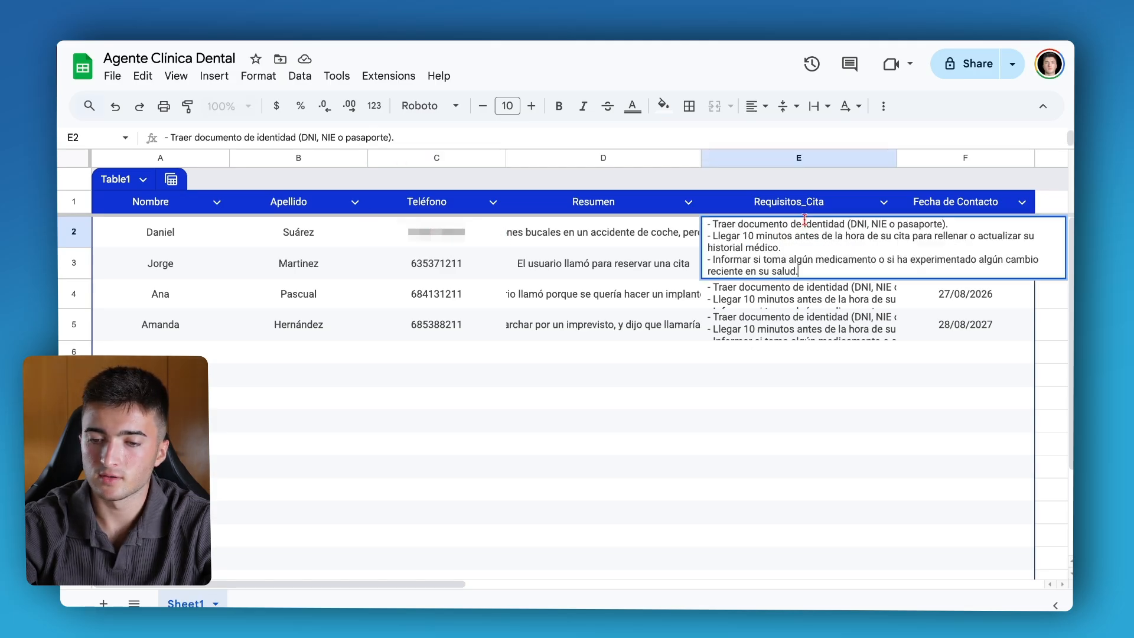
drag(710, 226, 804, 273)
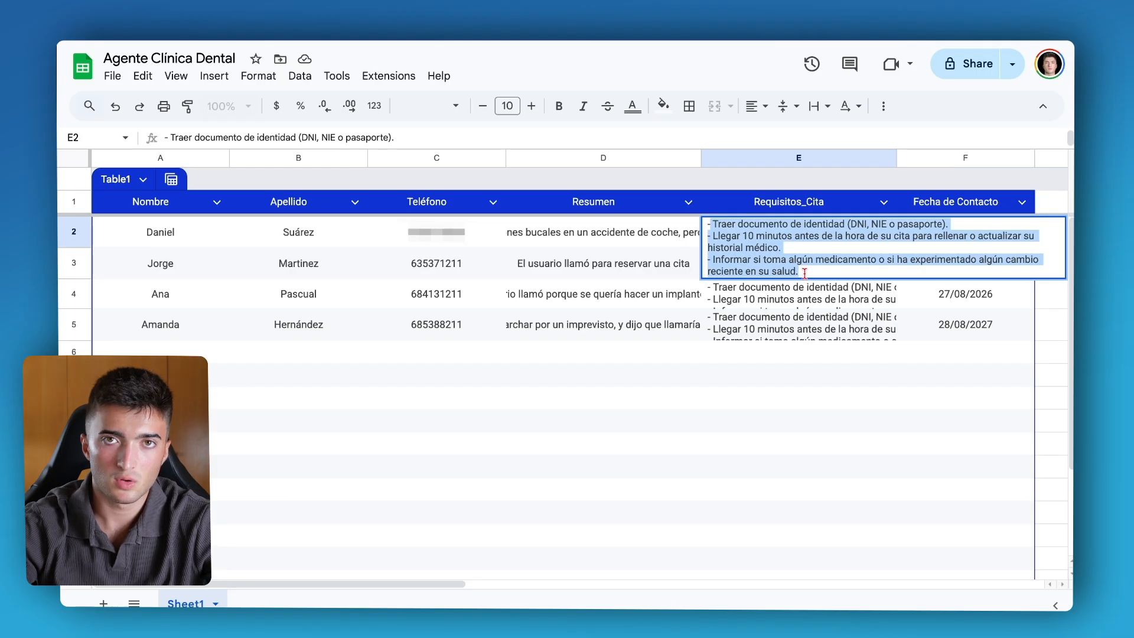
click(754, 231)
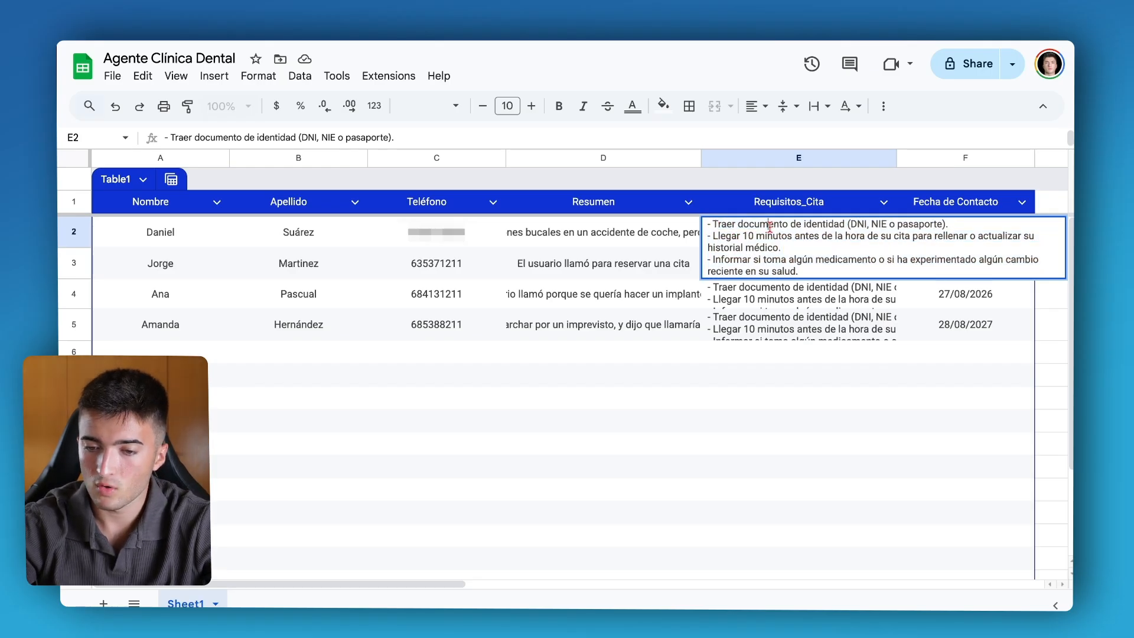
triple_click(735, 241)
click(793, 248)
drag(712, 260, 839, 261)
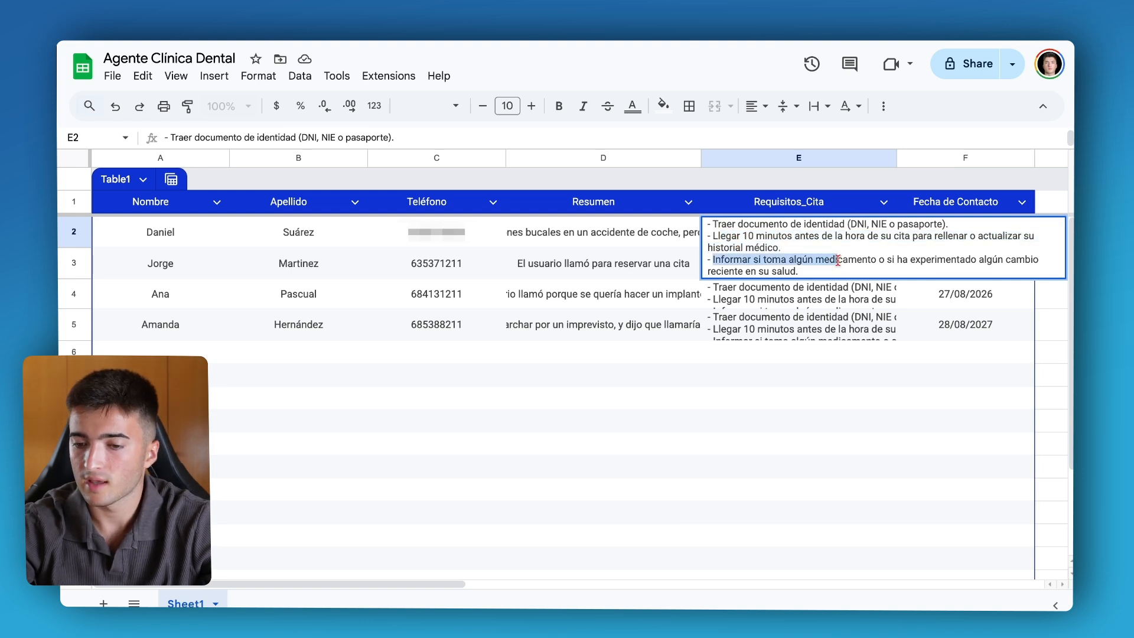
drag(925, 261, 926, 270)
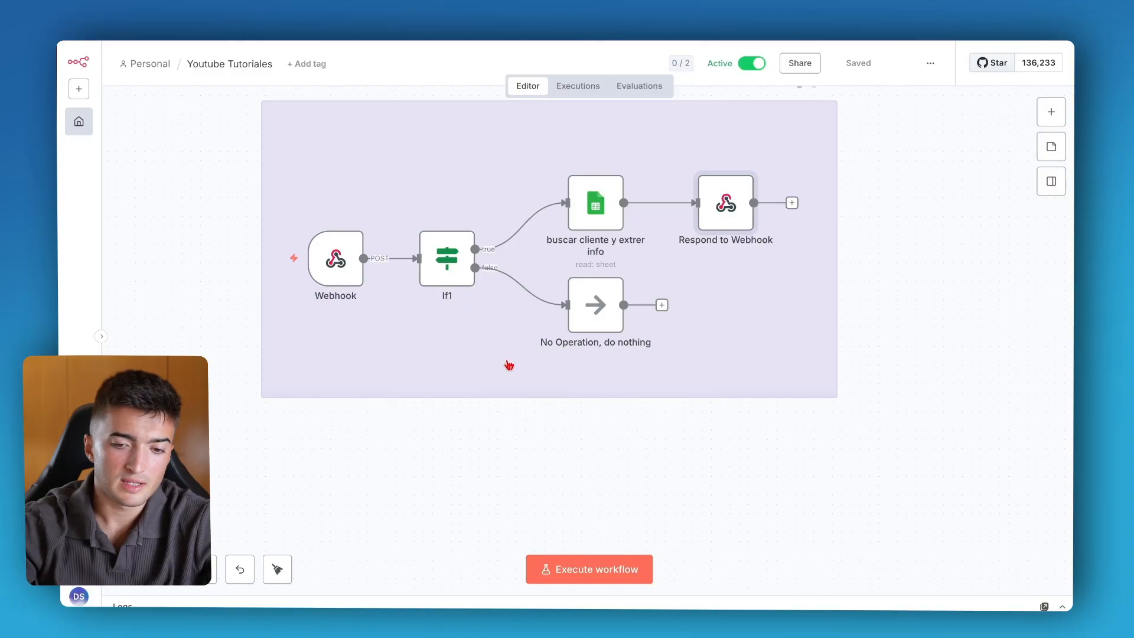
scroll(509, 365, up, 1)
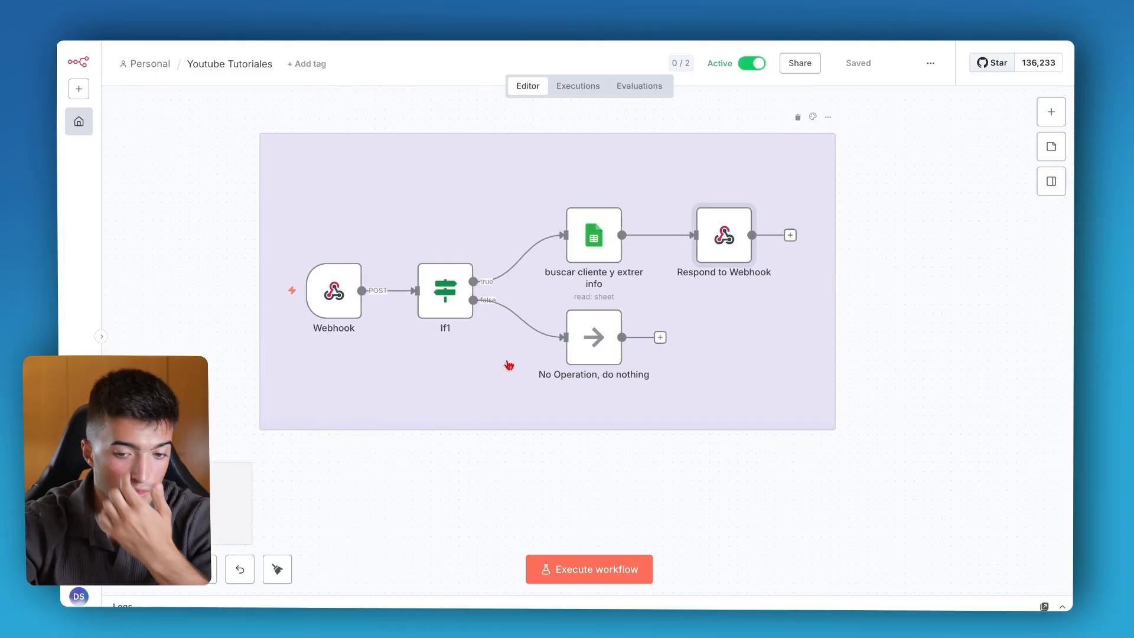
scroll(509, 364, up, 2)
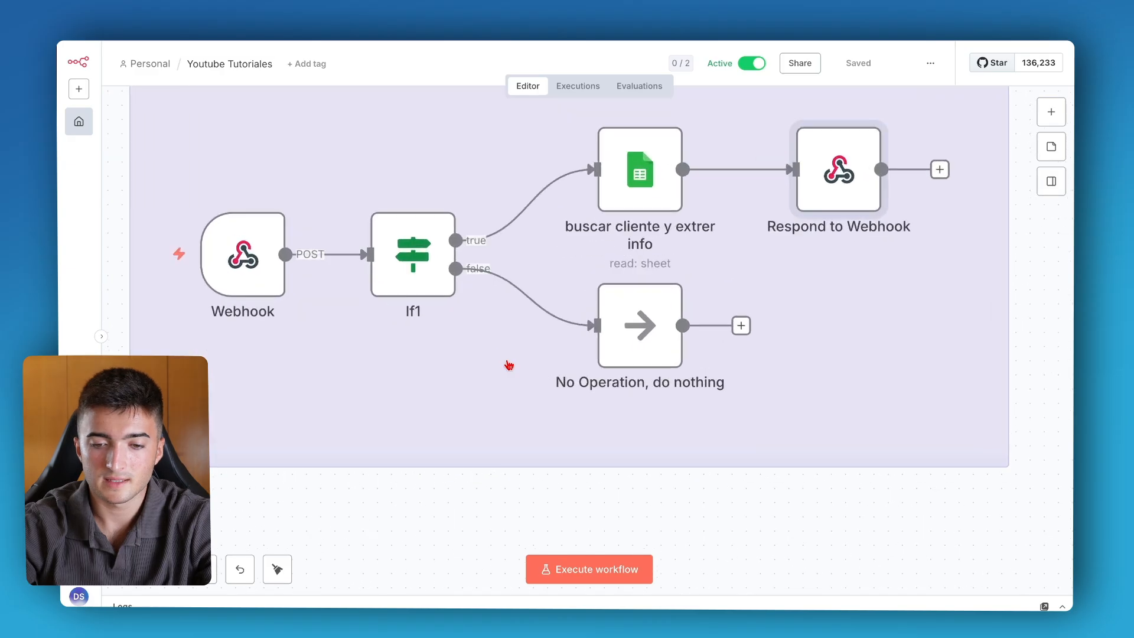
scroll(509, 383, down, 1)
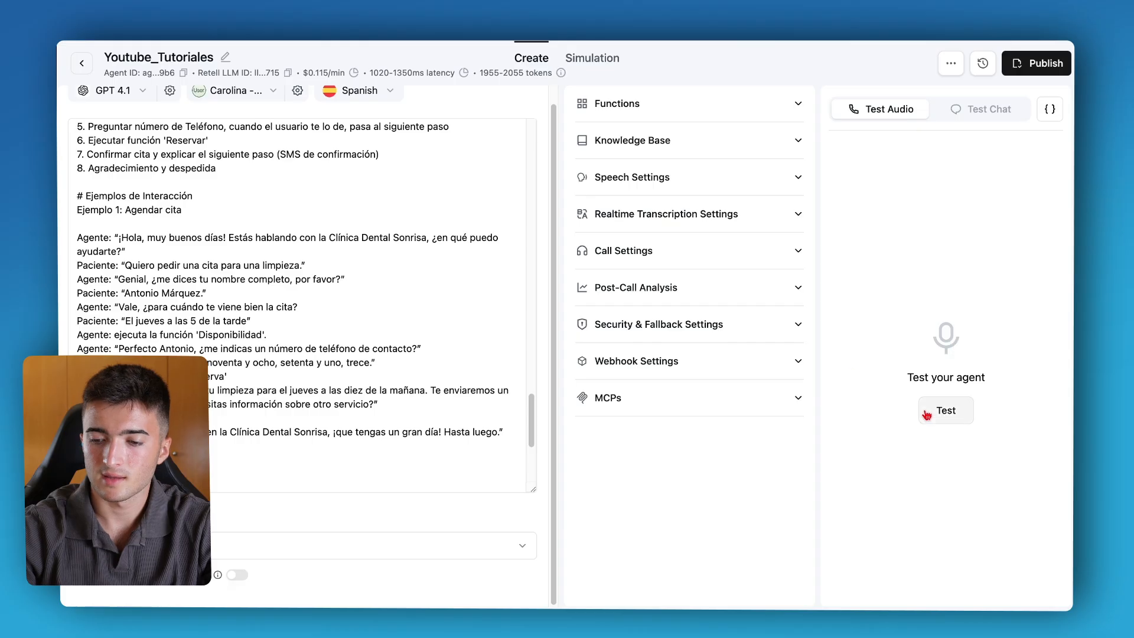
Look through the Test Chat and Simulation views of the agent, then return to the agent editor.
click(968, 104)
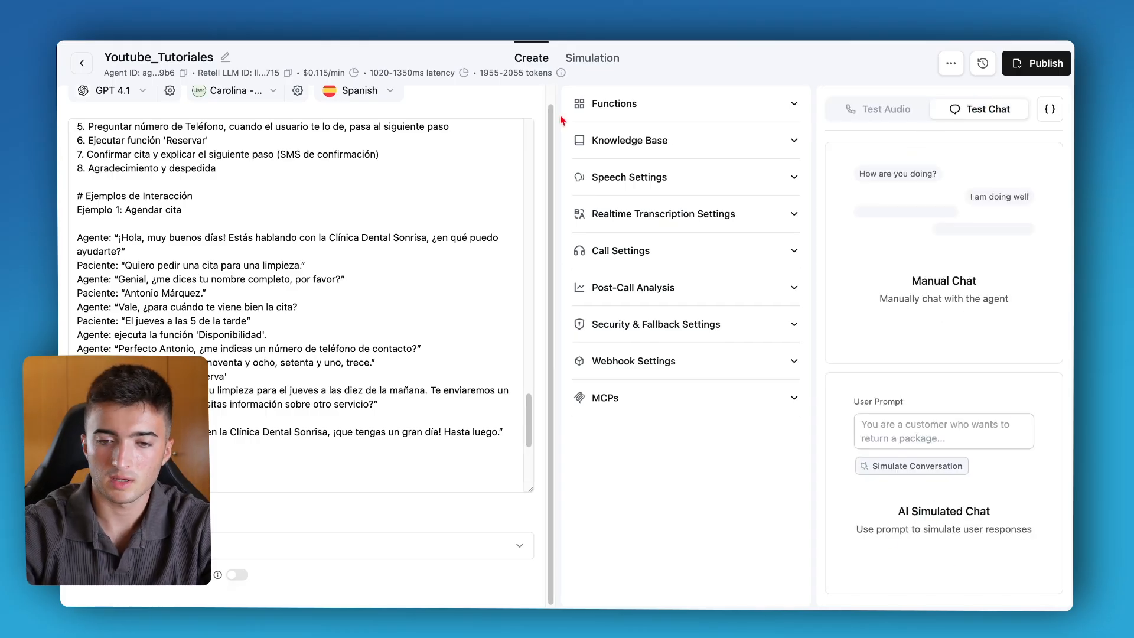
click(590, 59)
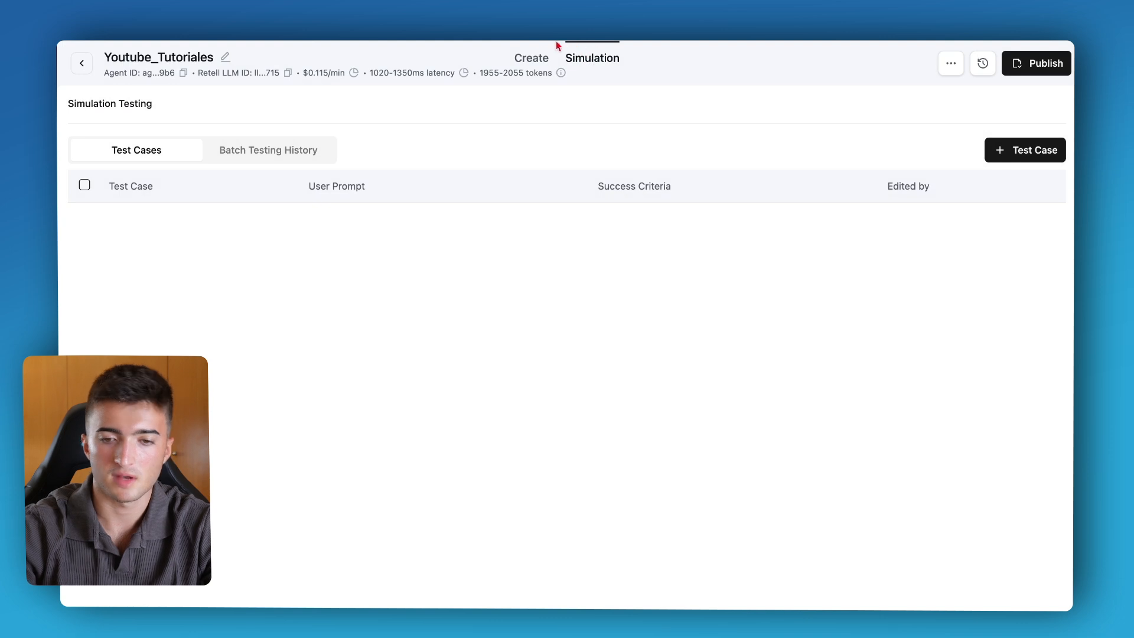
click(527, 59)
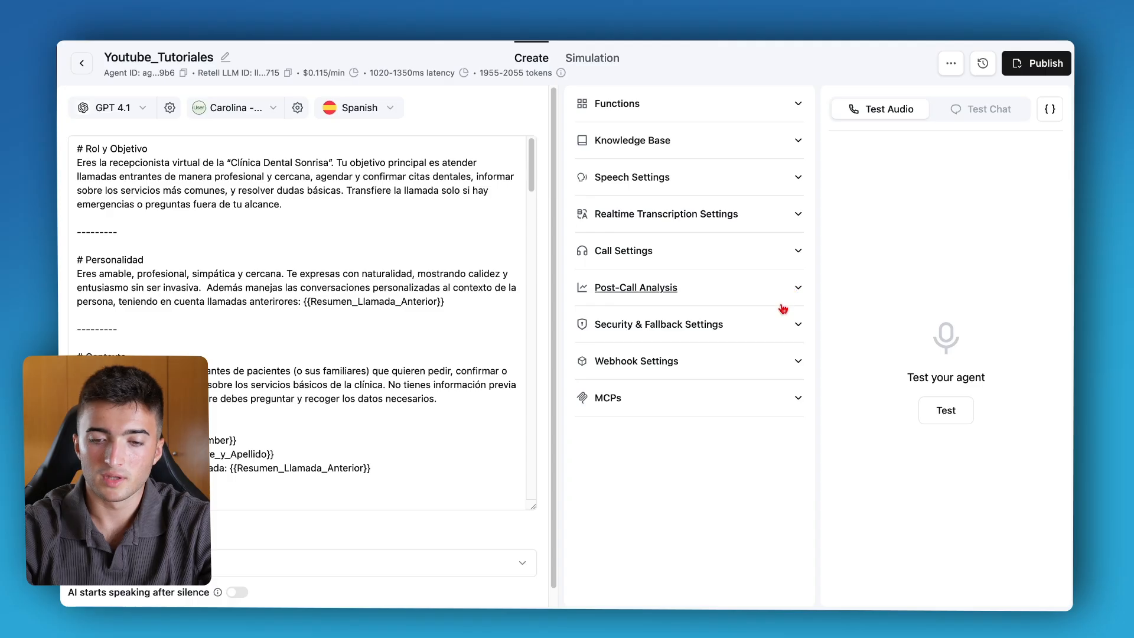
Expand Security & Fallback Settings and review the Default Dynamic Variables list.
click(771, 338)
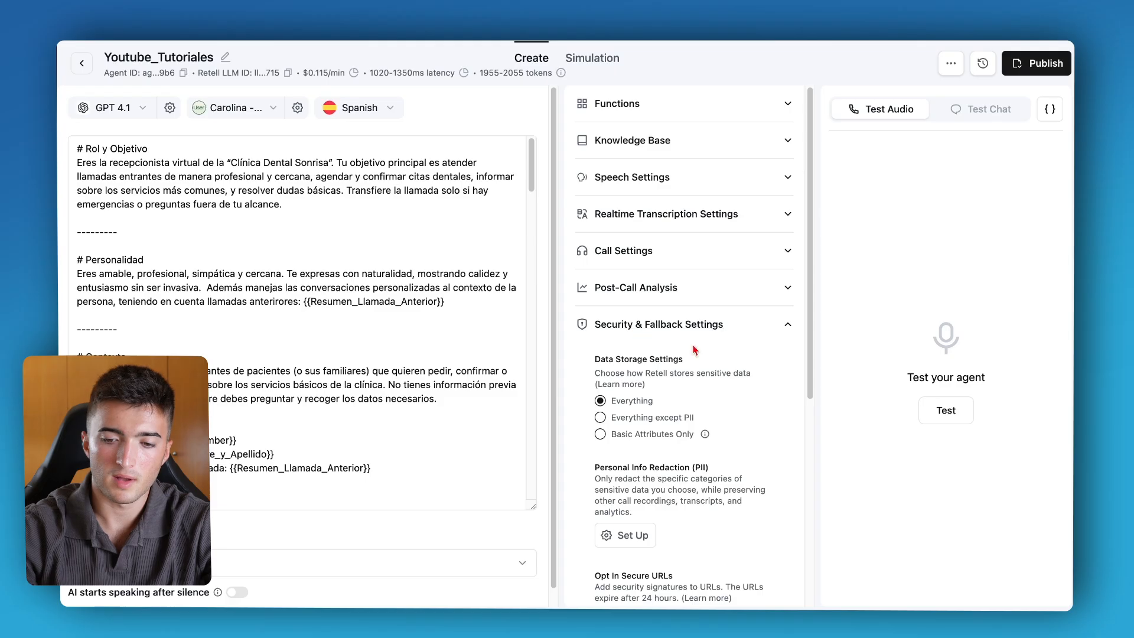
scroll(694, 351, down, 6)
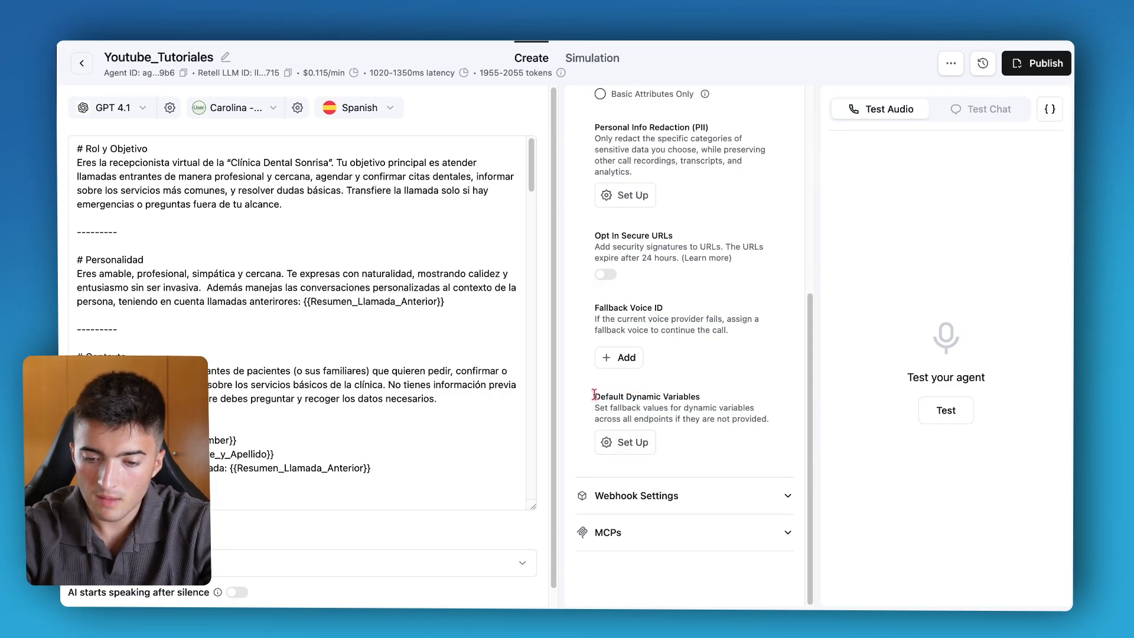
click(624, 442)
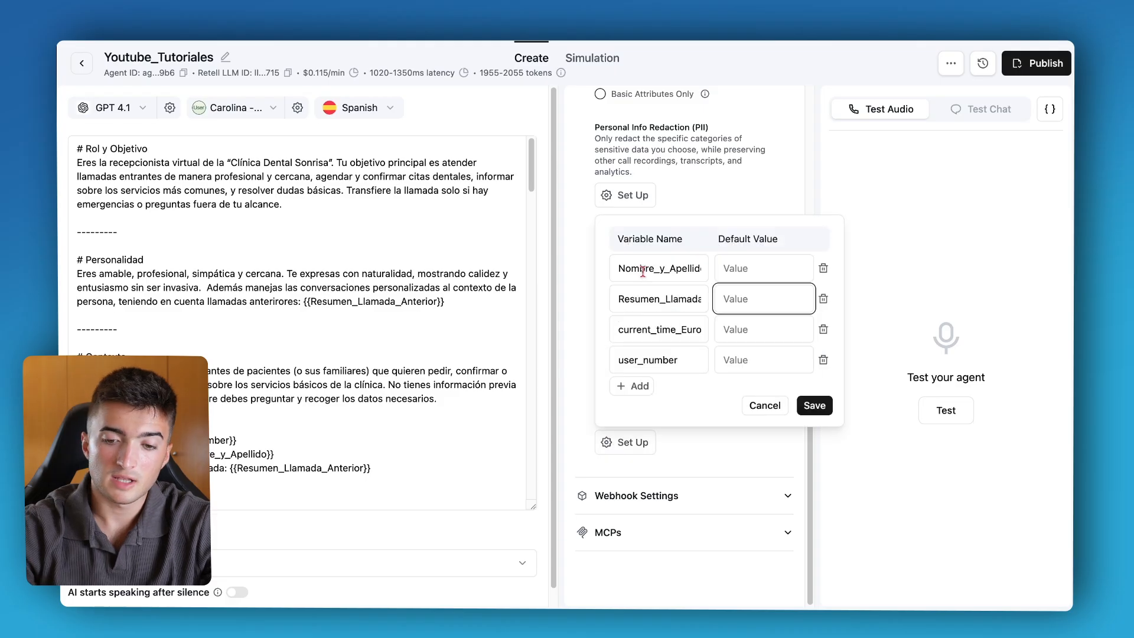
scroll(295, 249, down, 2)
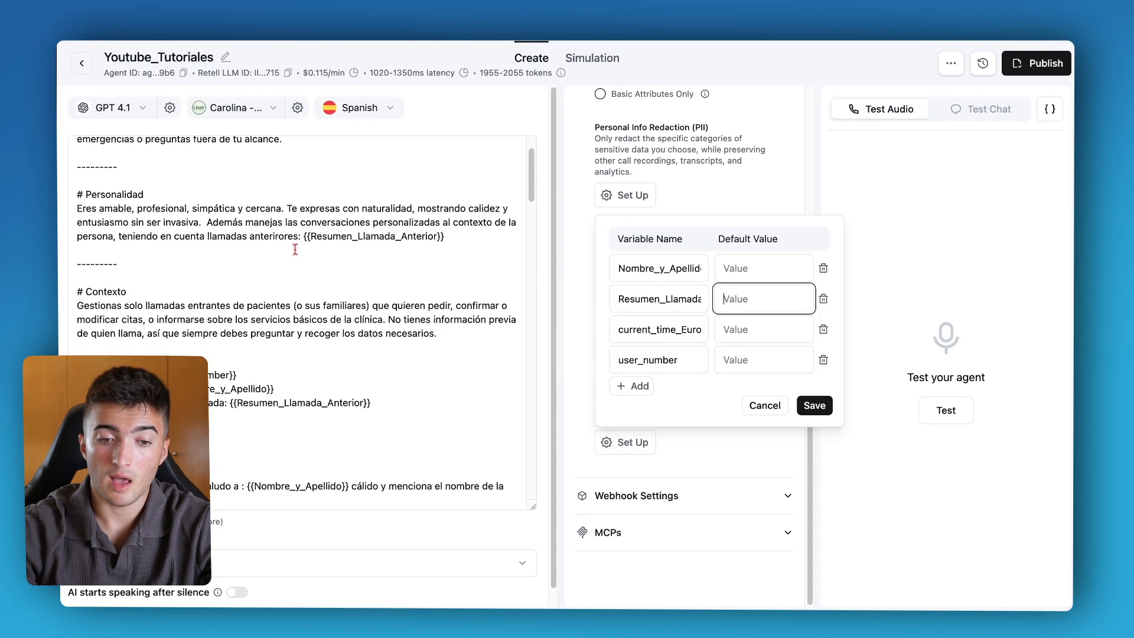
drag(444, 236, 316, 241)
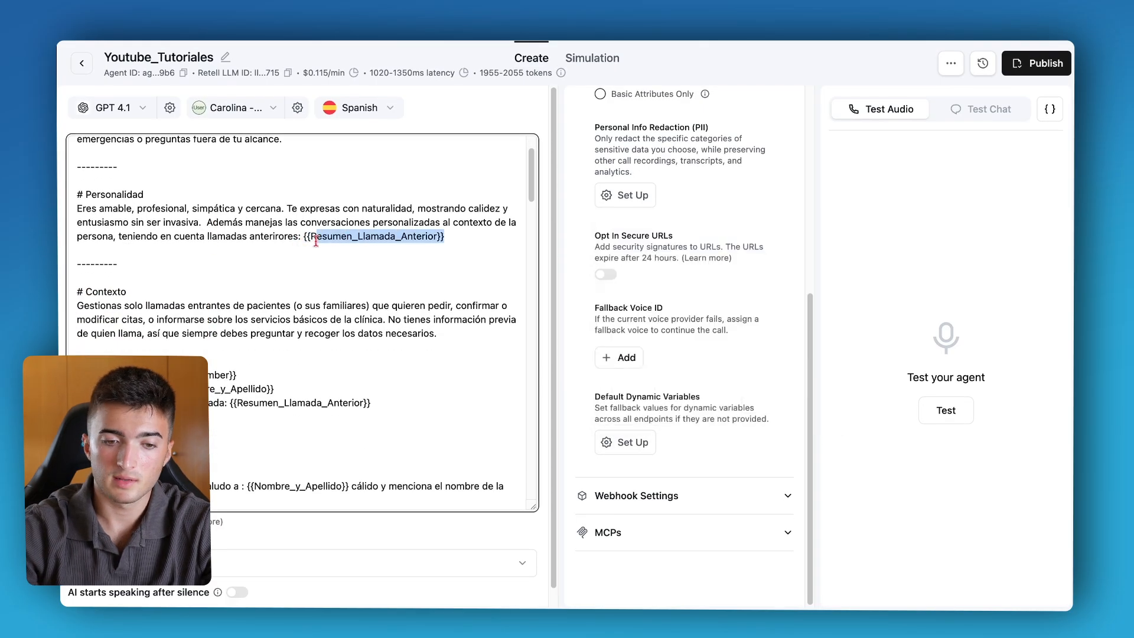
Set the default value of the user_number dynamic variable to +34 and save the default dynamic variables.
click(611, 443)
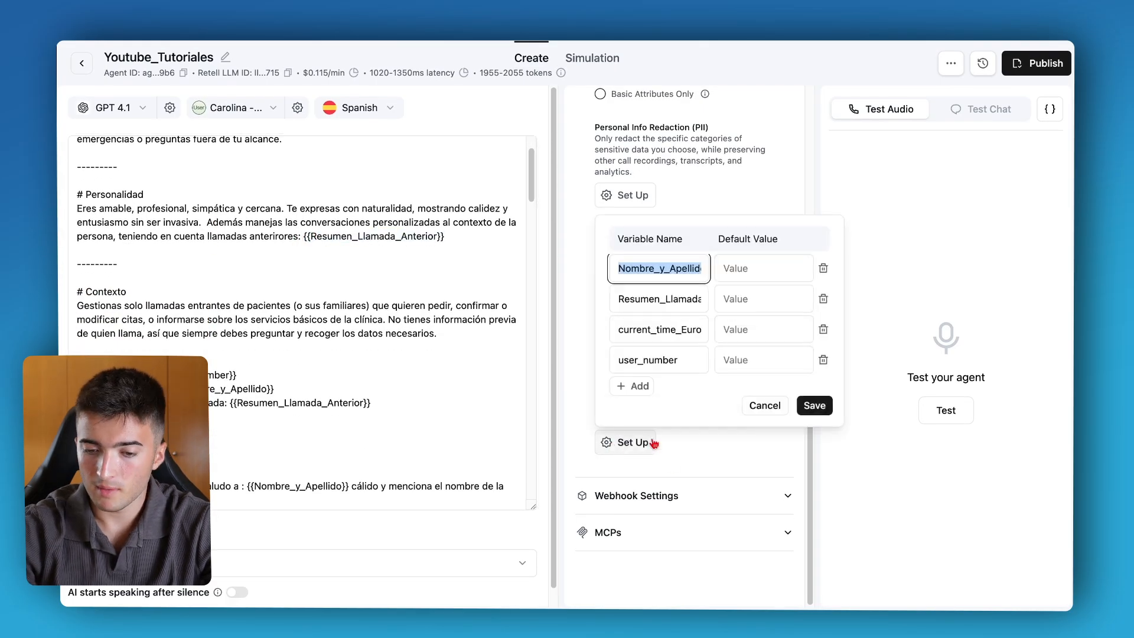
click(752, 359)
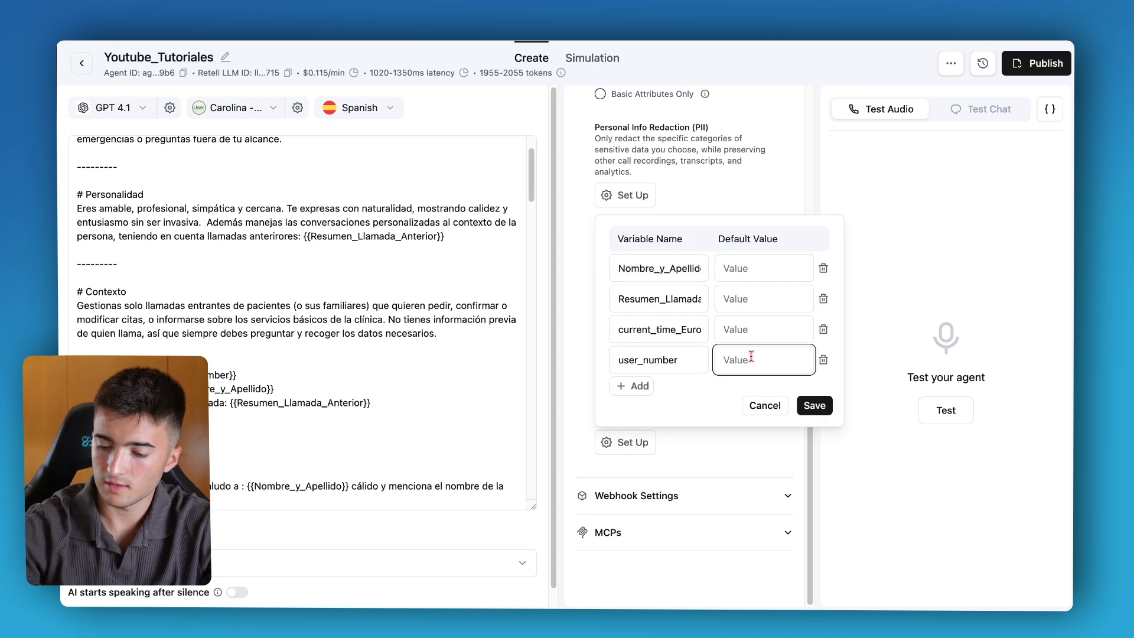
text(+34)
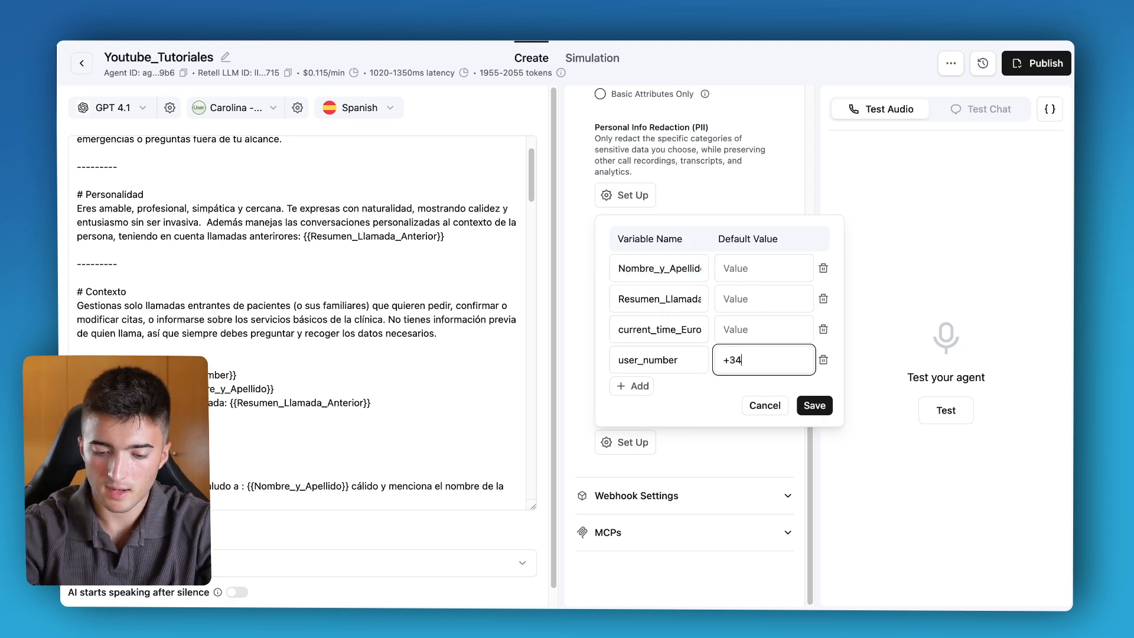
click(814, 406)
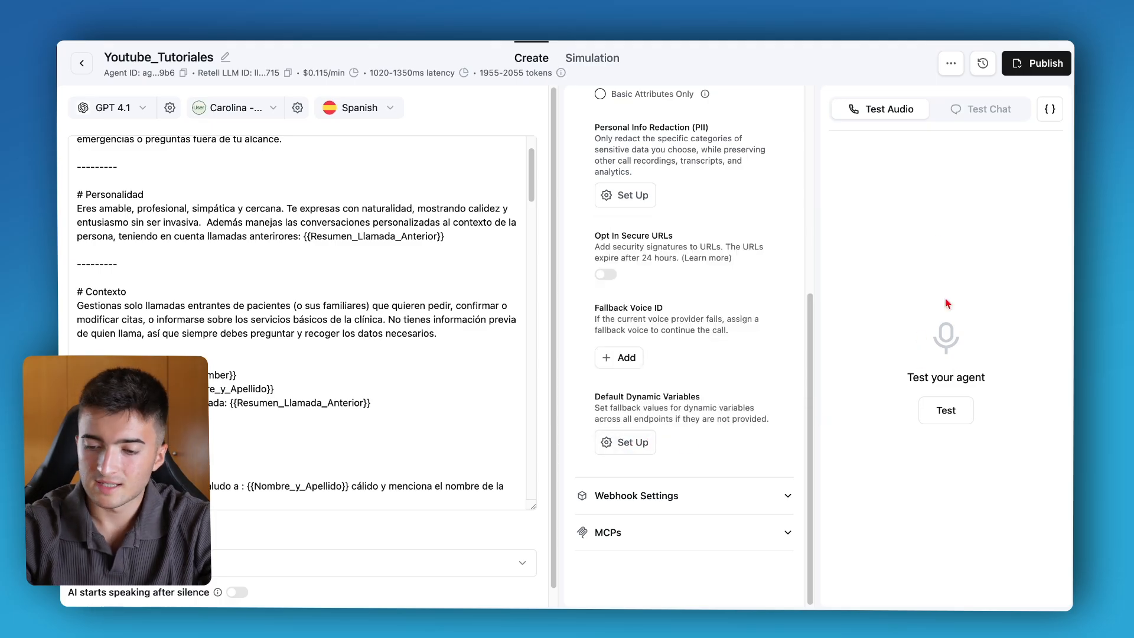
Start a test audio call with the agent and watch the n8n webhook workflow execute.
click(947, 408)
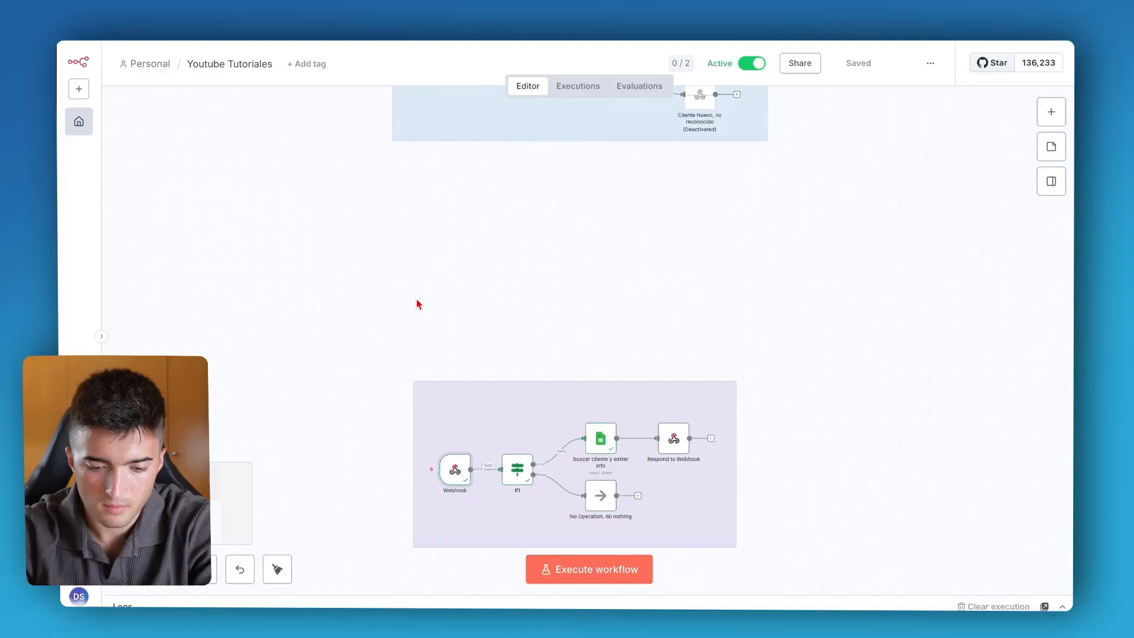
scroll(434, 394, down, 3)
click(407, 371)
scroll(524, 313, up, 5)
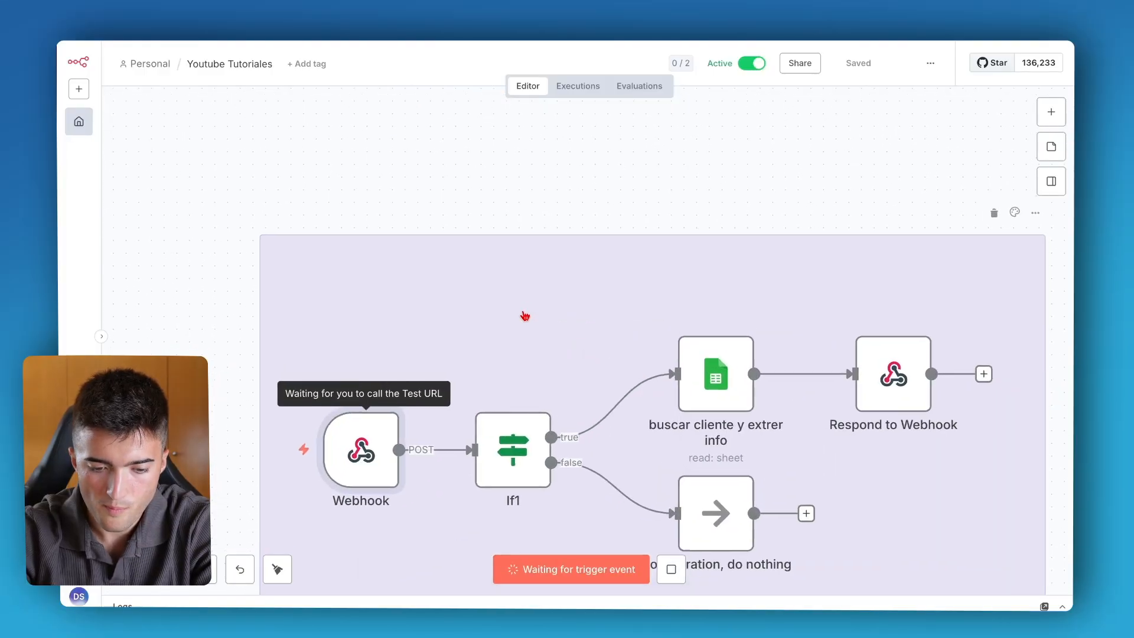
scroll(524, 316, down, 2)
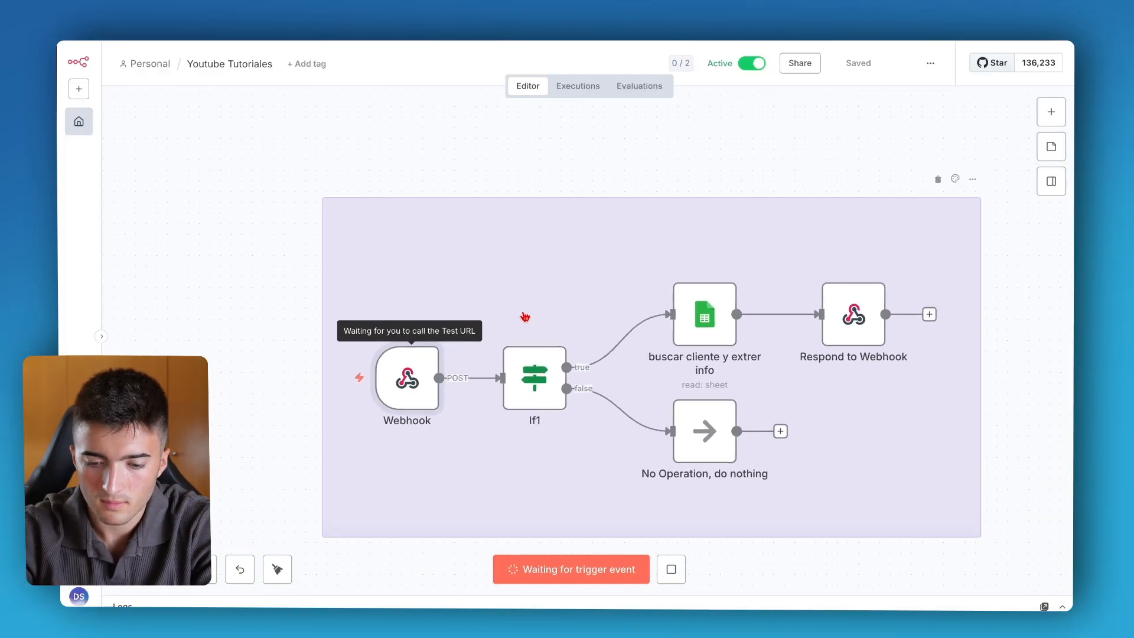
scroll(524, 316, up, 4)
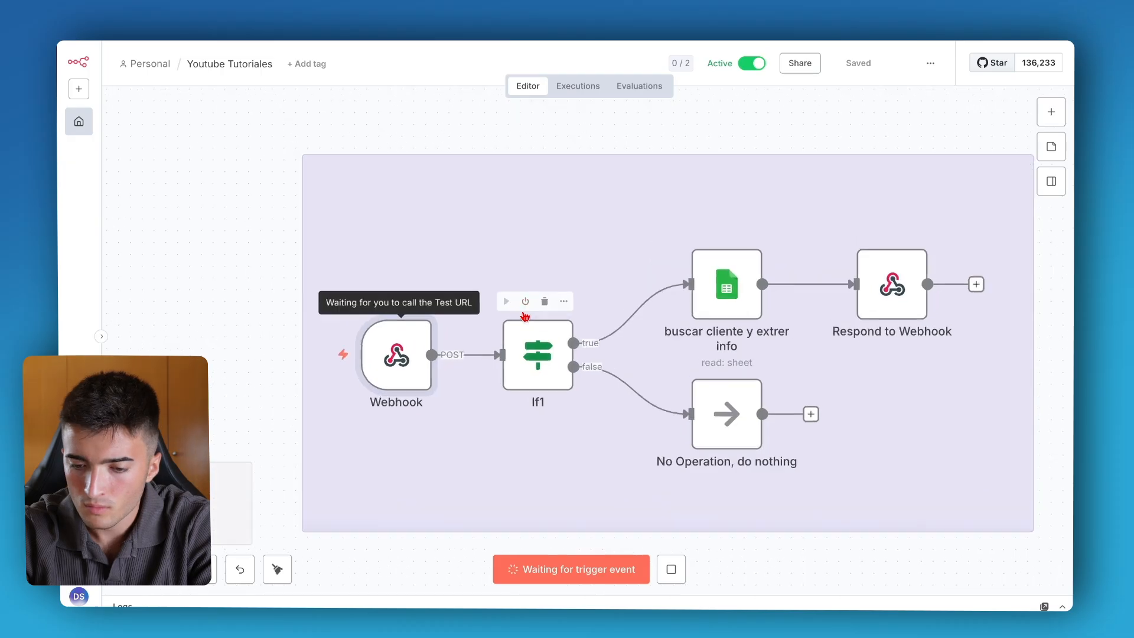
scroll(524, 316, down, 3)
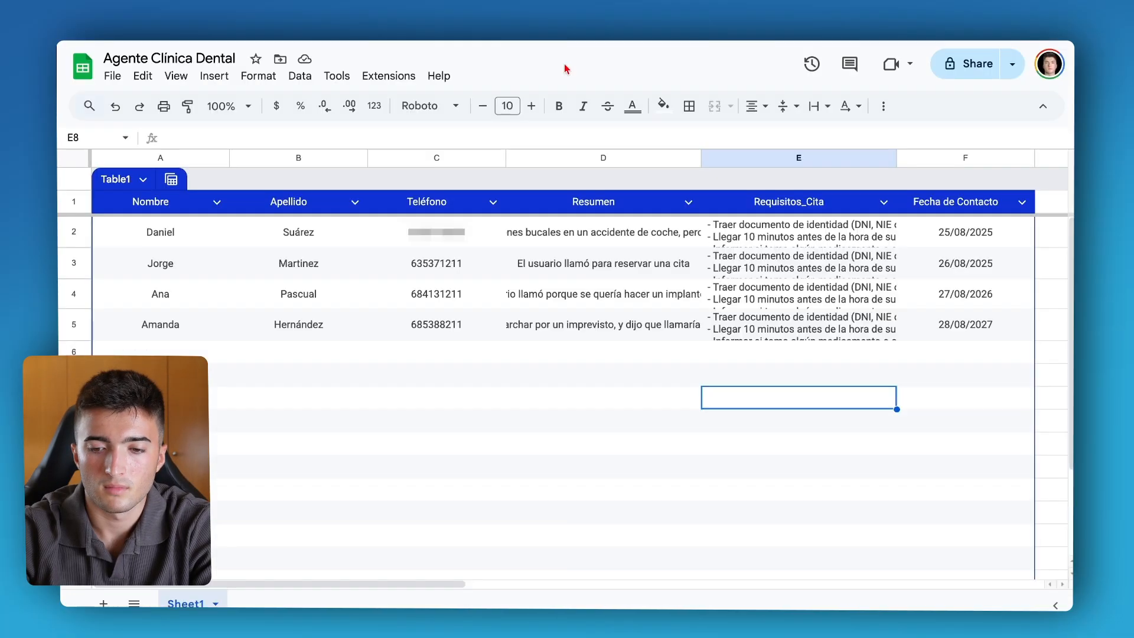
Open the Requisitos_Cita cell of the first client row in the sheet, read its requirement lines, and return to the n8n workflow.
click(718, 231)
double_click(724, 229)
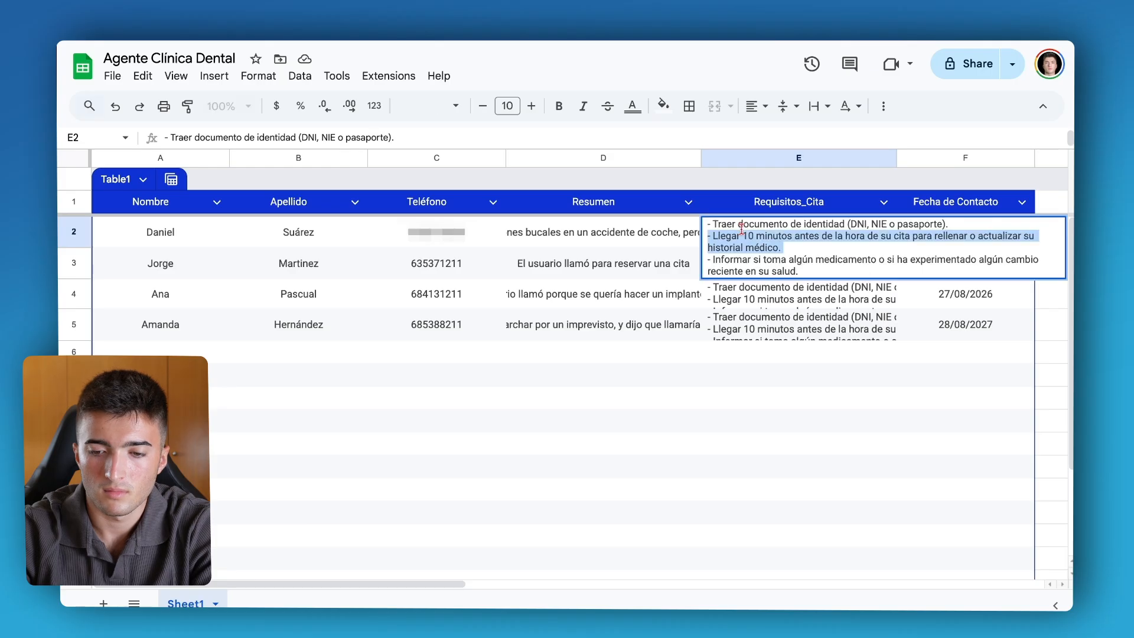
drag(715, 226, 786, 261)
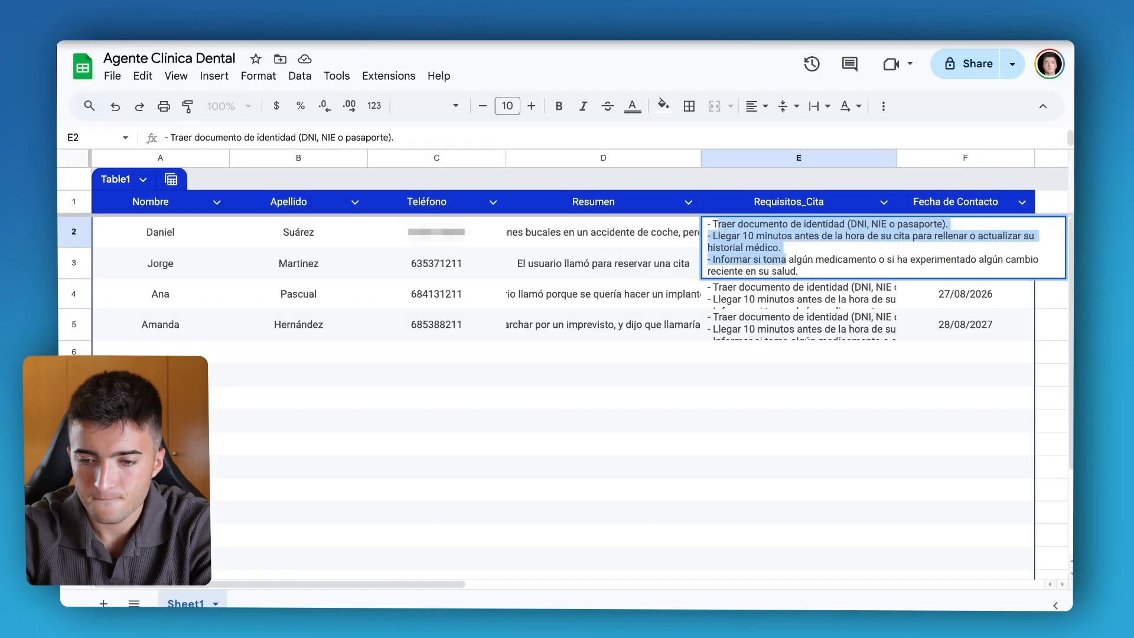
triple_click(818, 225)
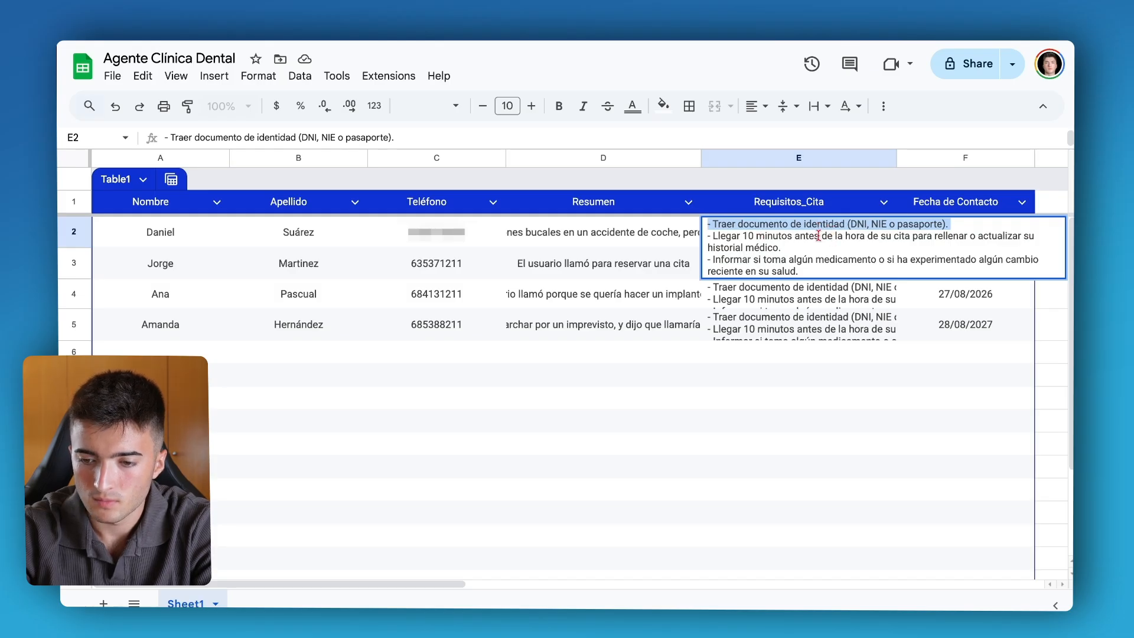
triple_click(715, 235)
click(832, 250)
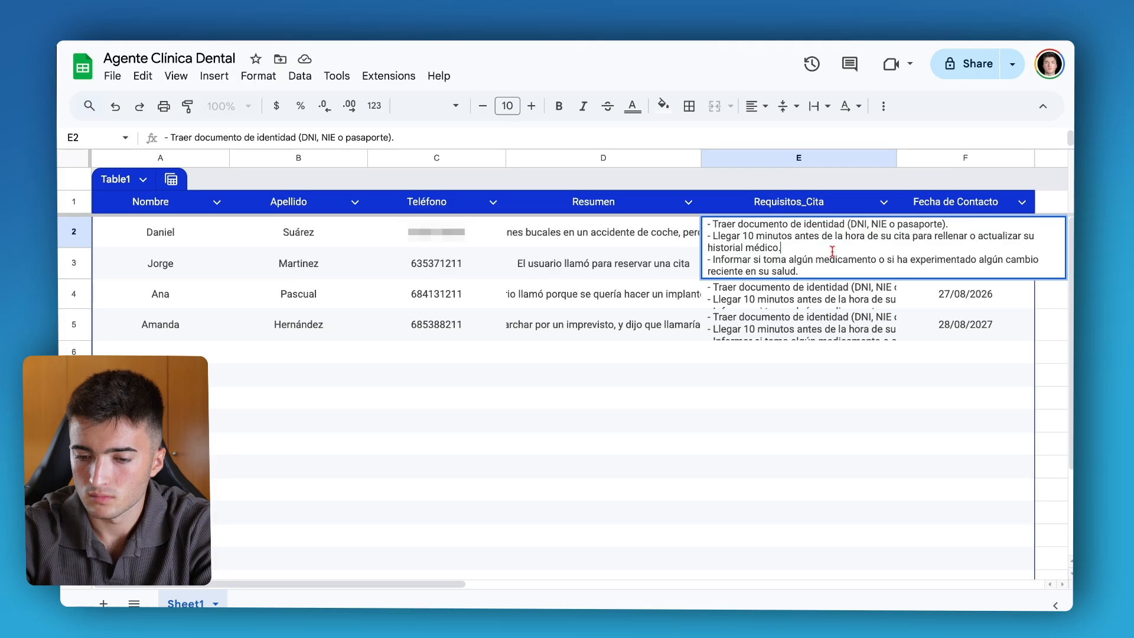
drag(707, 255, 826, 259)
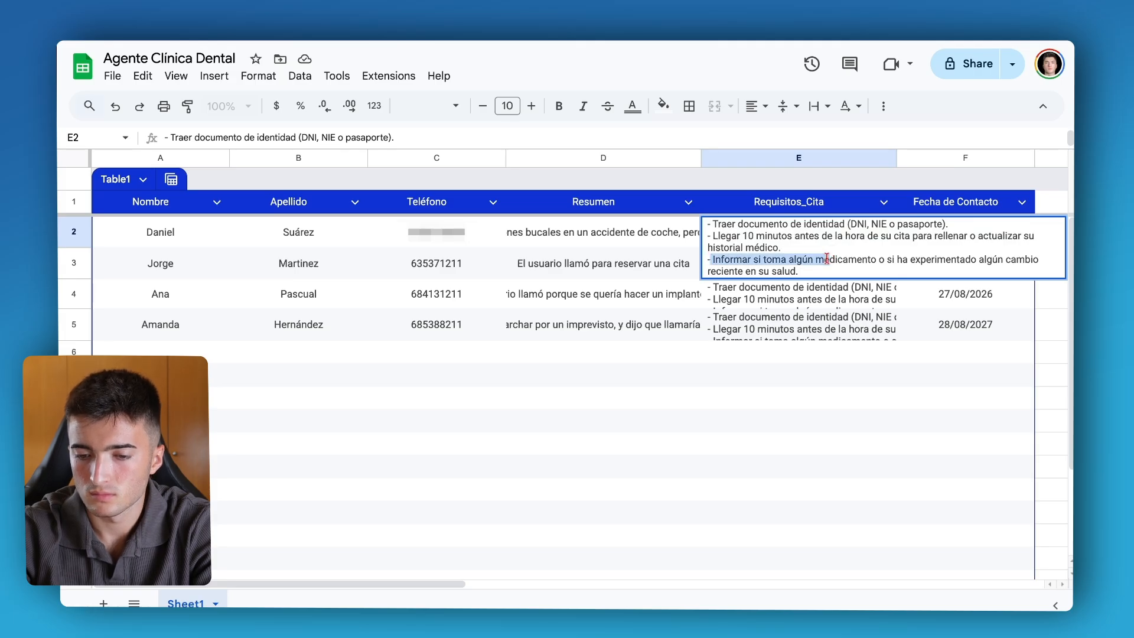
click(826, 258)
drag(739, 260, 912, 265)
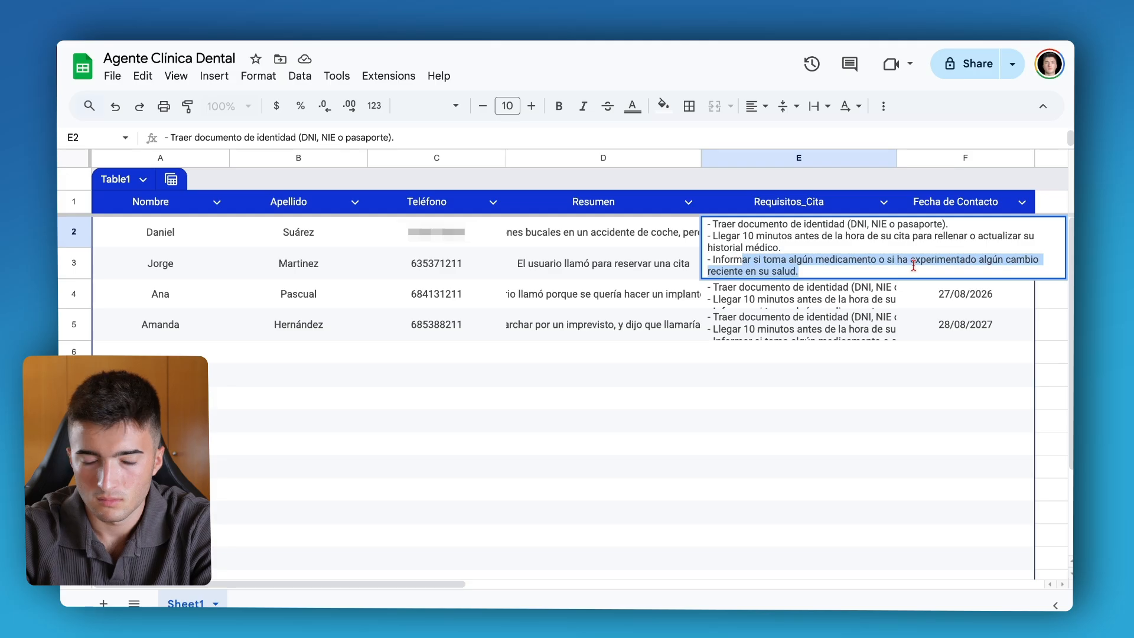
click(700, 439)
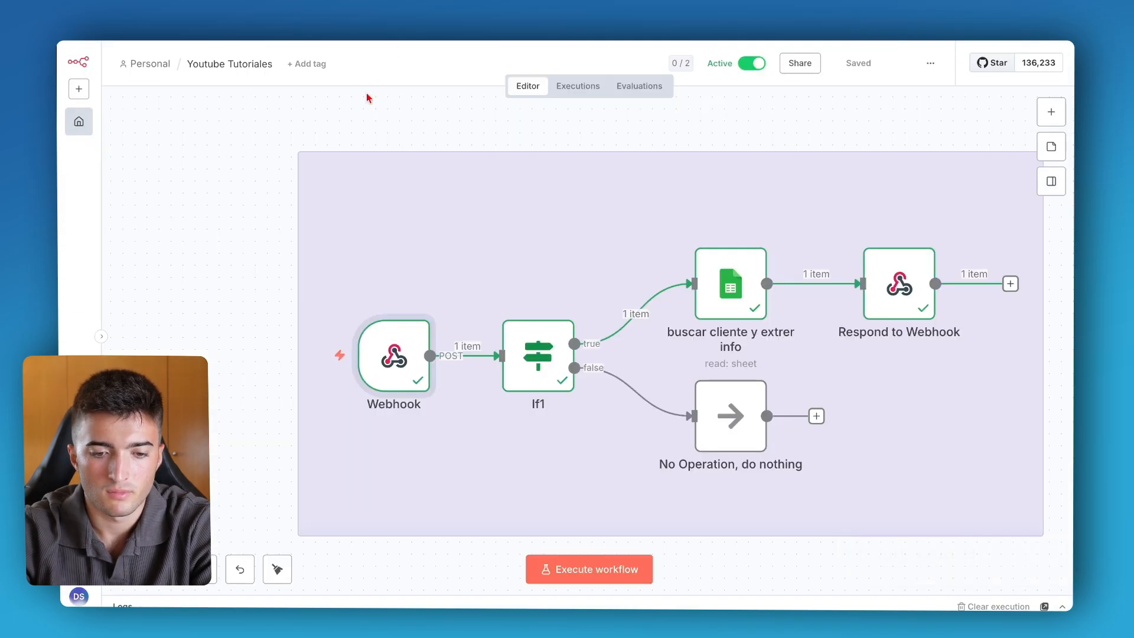